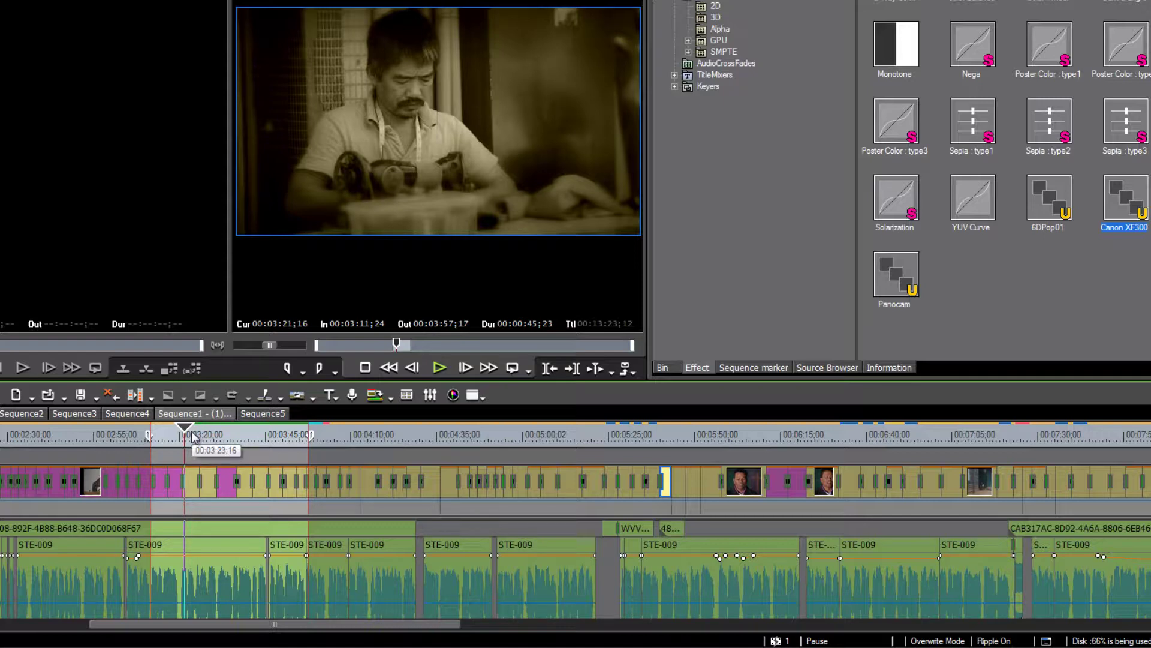
Step: Play and scrub through the marked in-to-out section of Sequence1, ending on the clip of the man at the sewing machine
key("space")
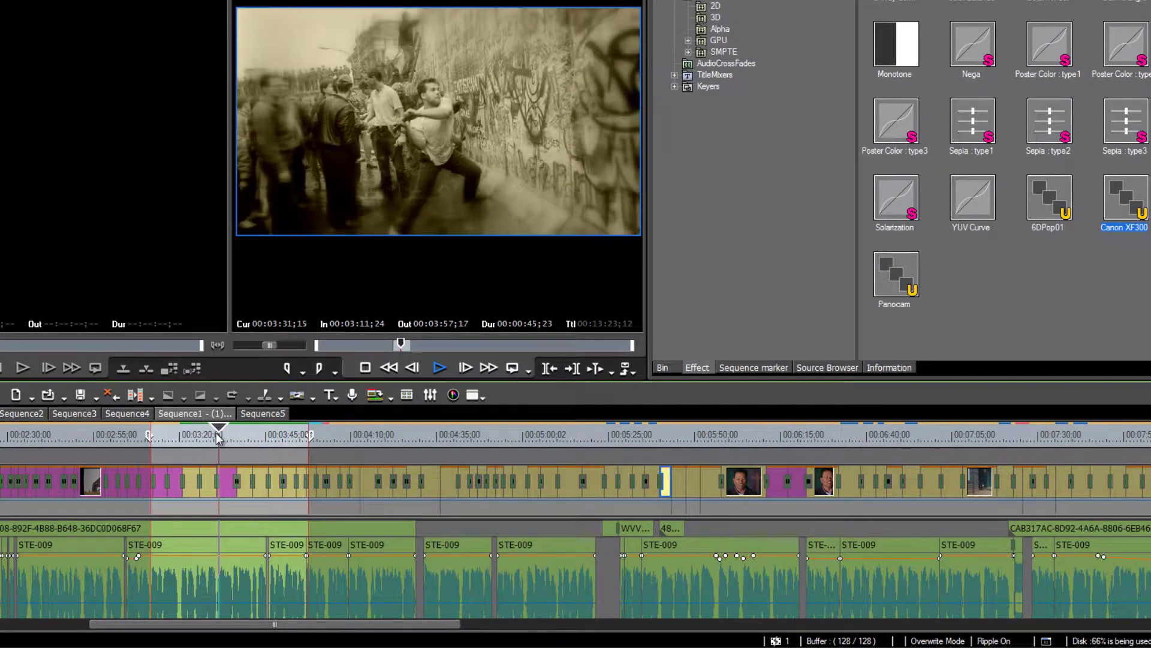
left_click_drag(223, 433, 249, 454)
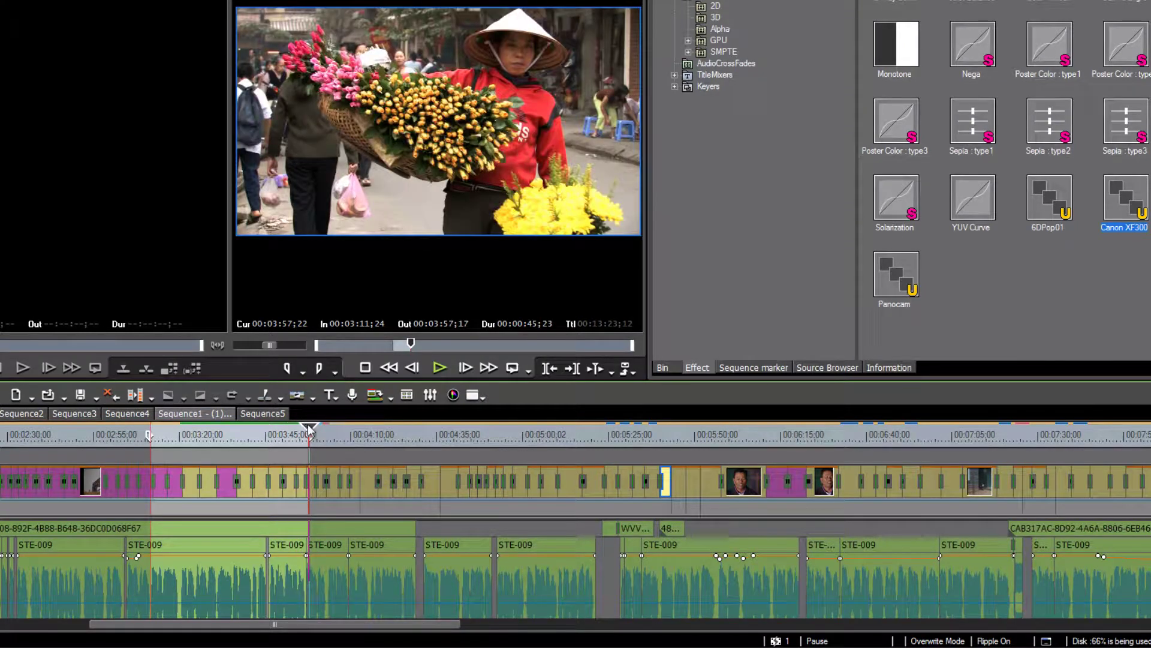
left_click_drag(308, 429, 184, 429)
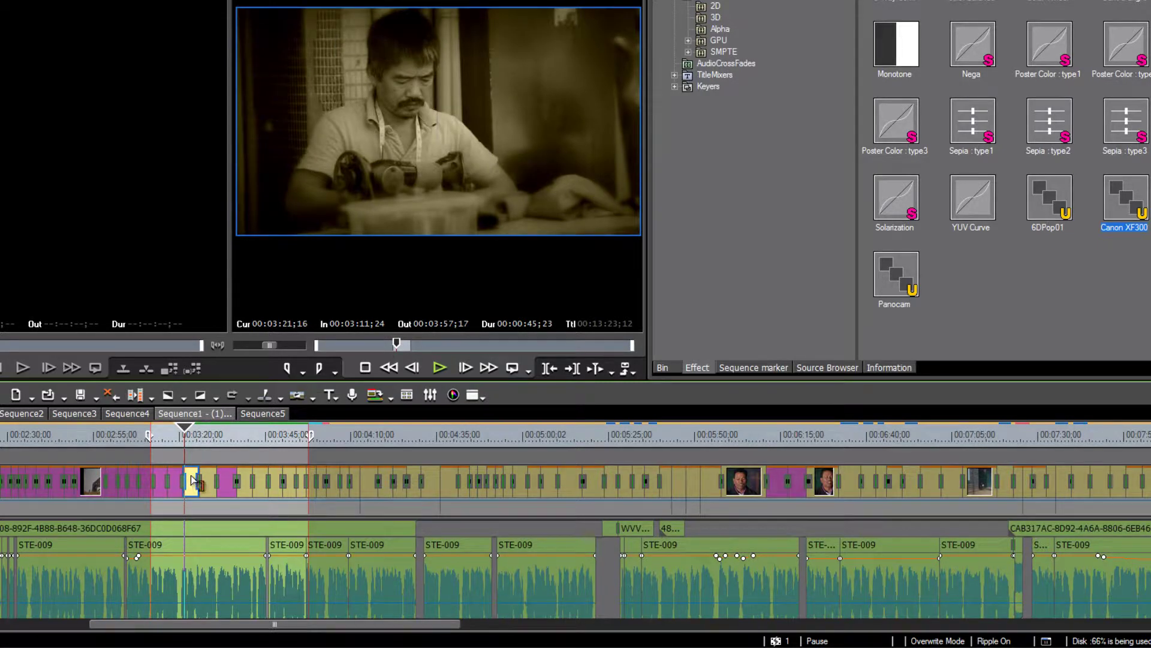
Step: Disable the YUV Curve, Color Balance, Sharpness, Monotone, Old Movie/Film and Mask filters on the sewing-machine clip, leaving Layouter on
left_click(888, 368)
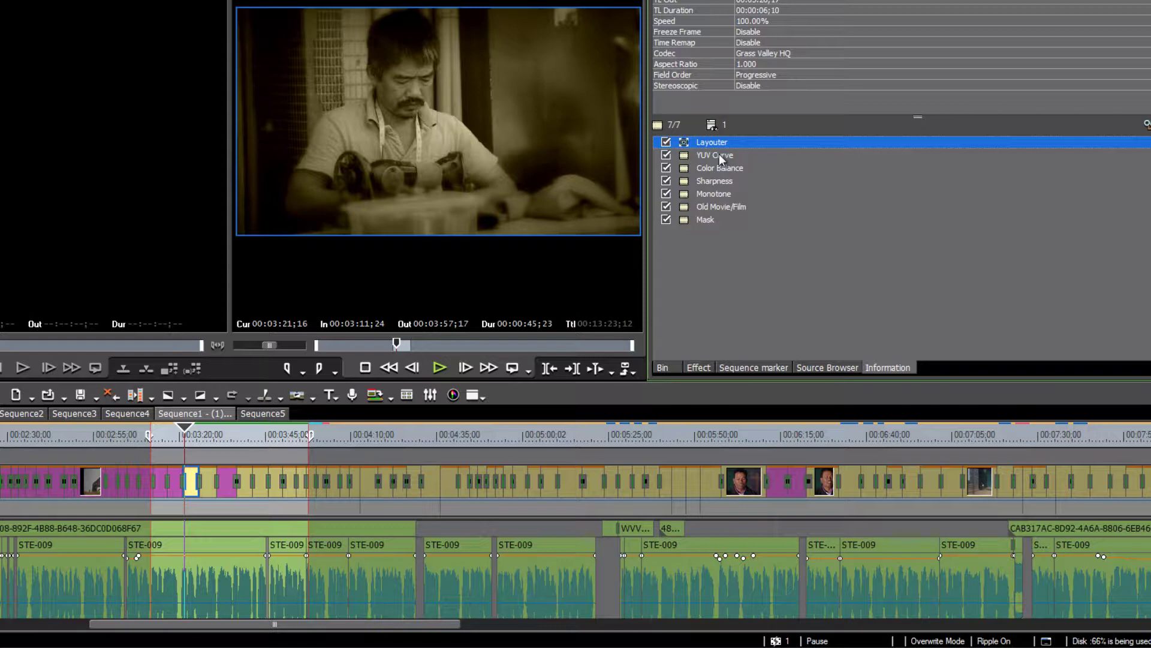
left_click(666, 155)
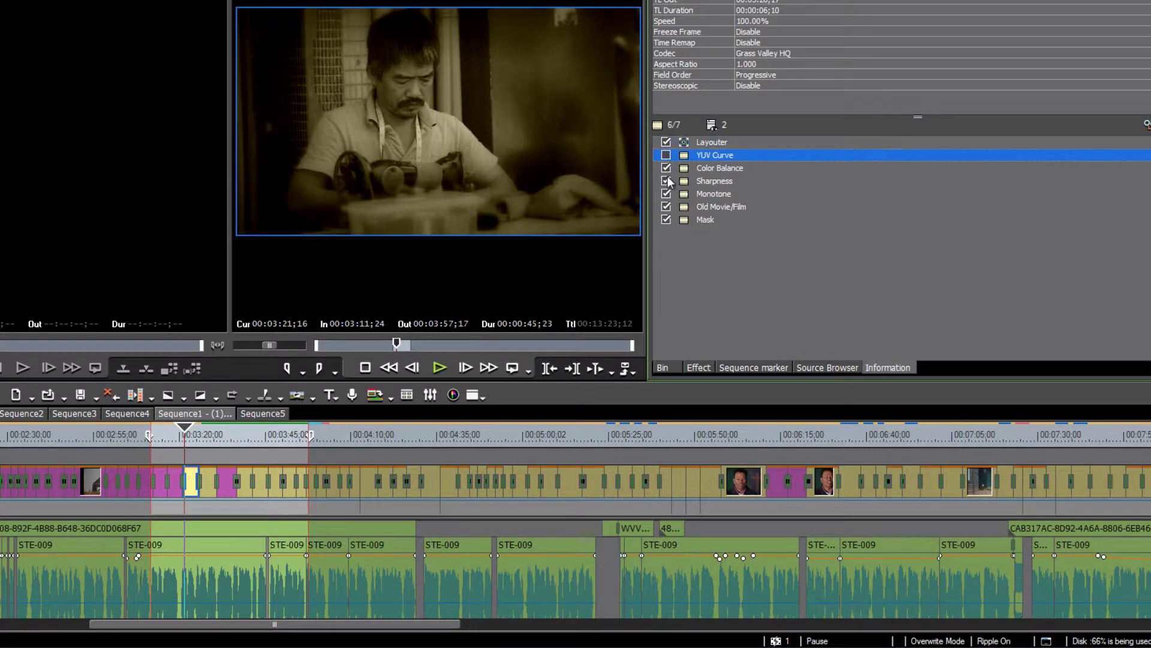
left_click(666, 168)
left_click(666, 181)
left_click(666, 194)
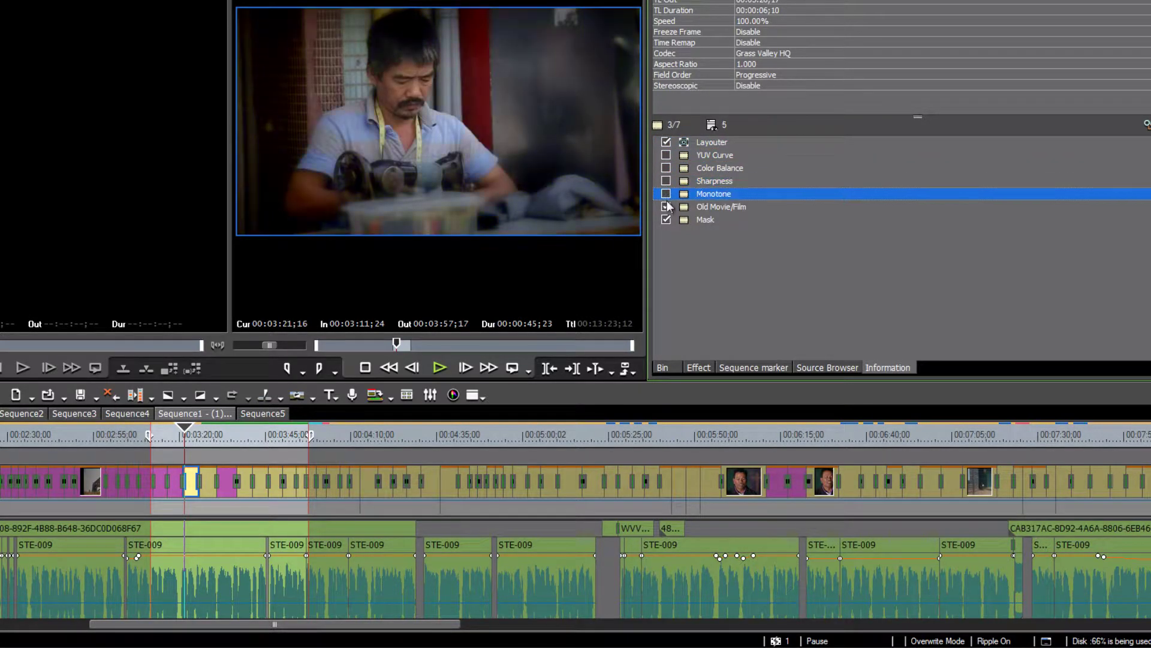
left_click(666, 206)
left_click(666, 220)
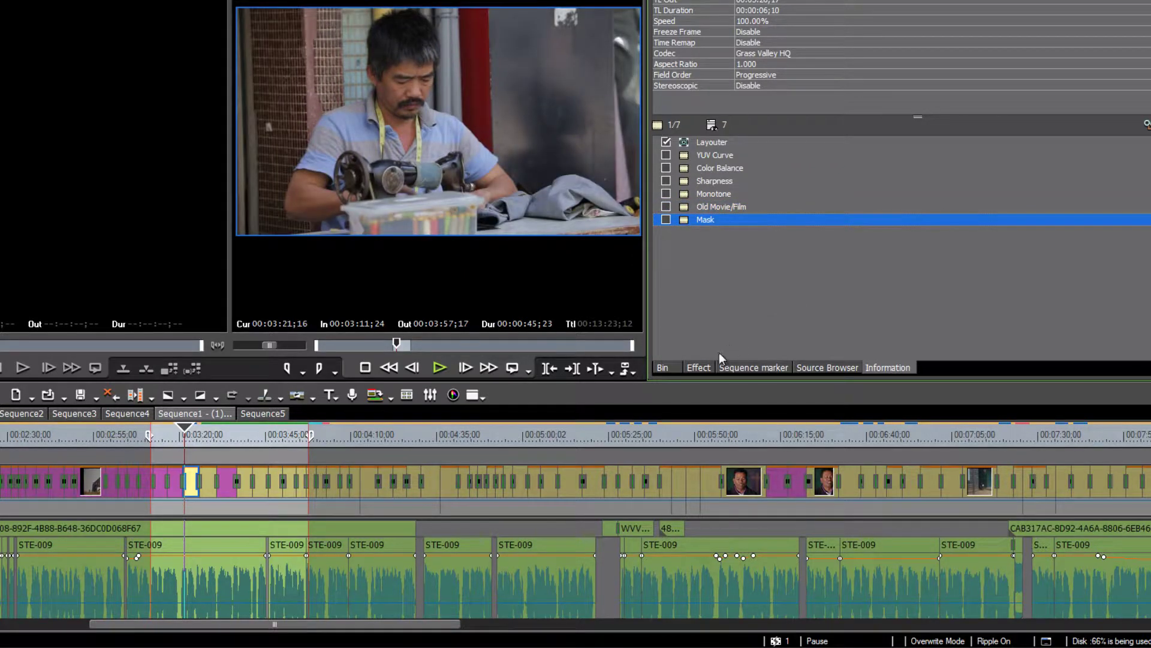
Step: Apply the Canon XF300 user preset from the video filters to the sewing-machine clip
left_click(697, 367)
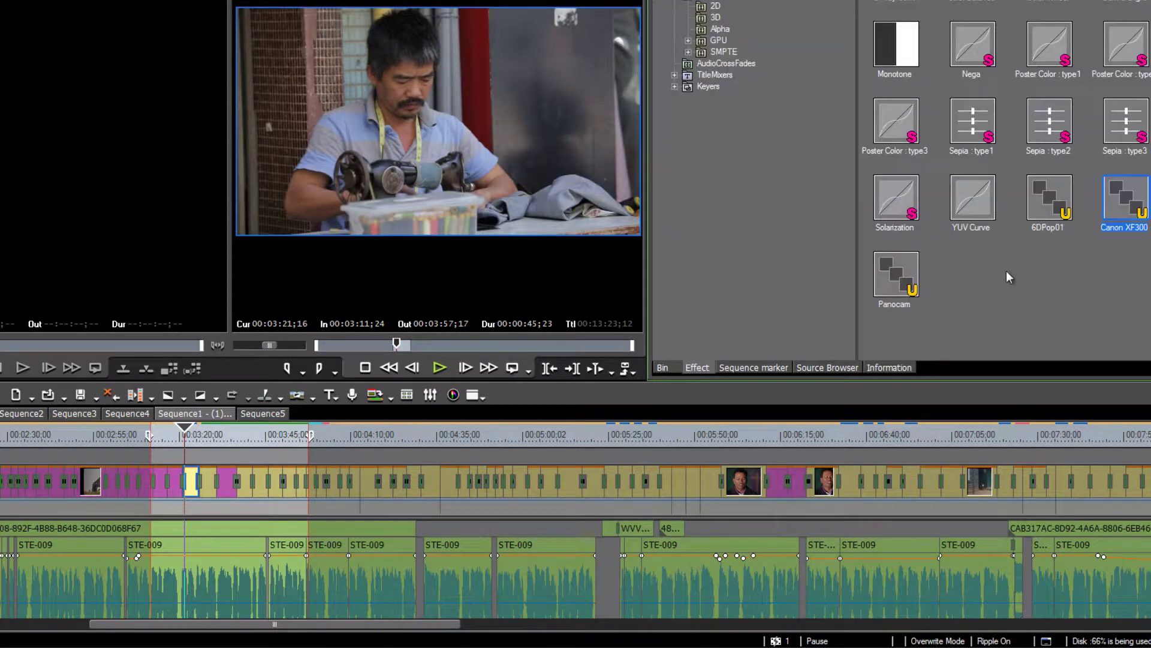
mouse_move(1129, 199)
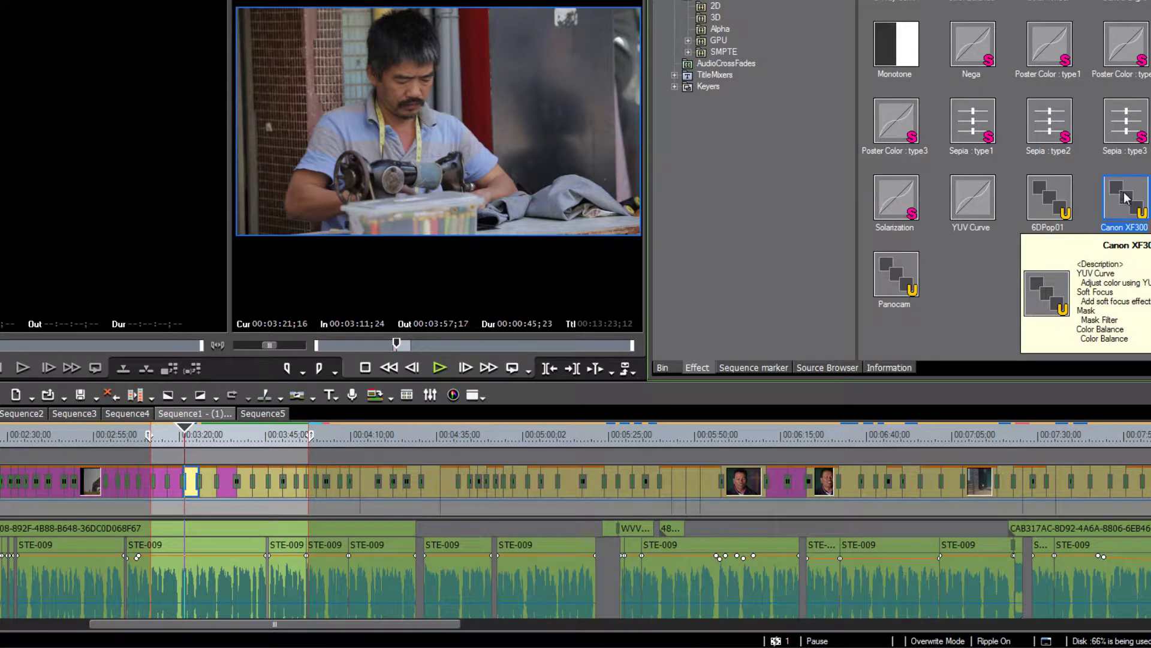
left_click_drag(1130, 199, 191, 481)
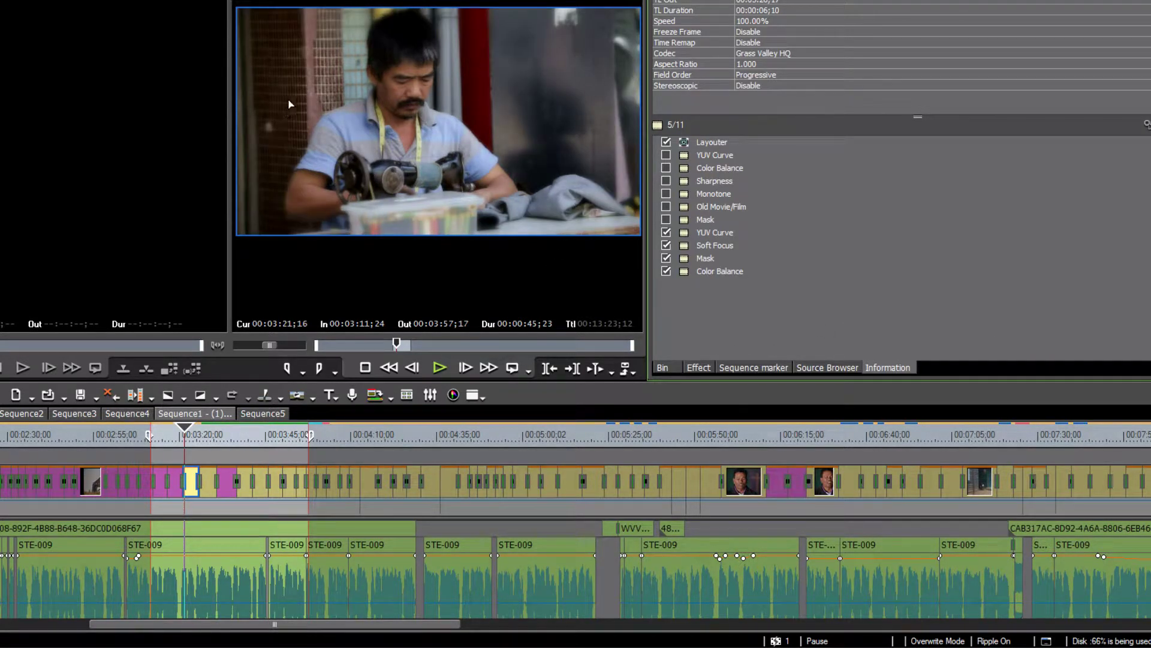
Step: Re-enable the clip's Monotone filter and fine-tune its U and V colour values, with U at 111
left_click(665, 193)
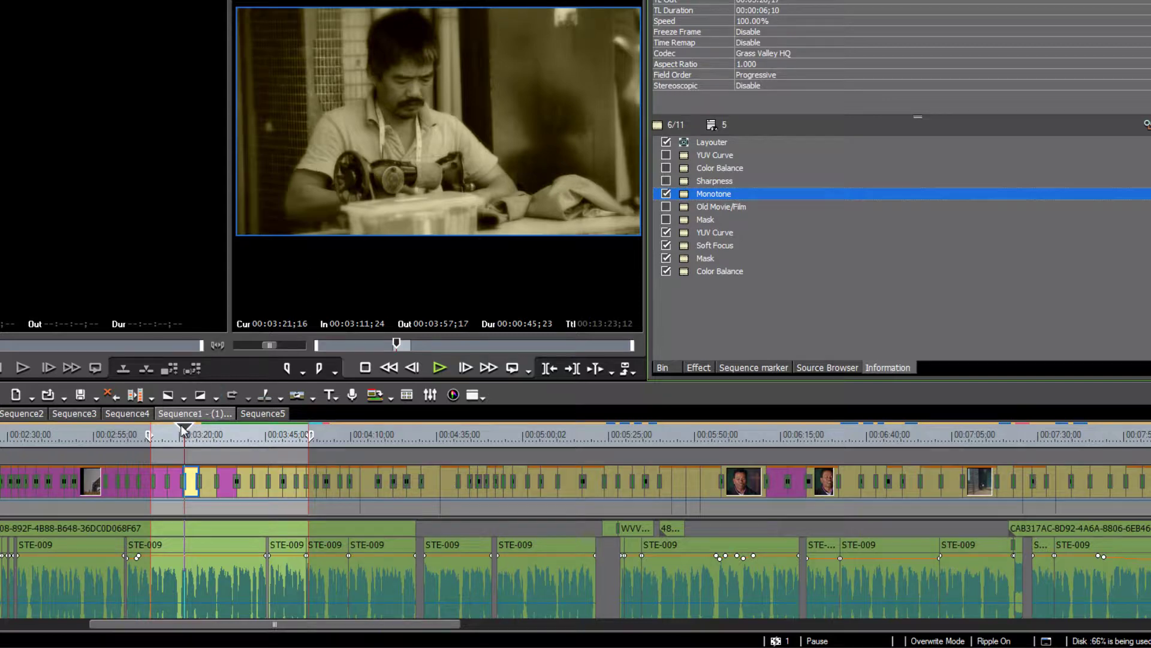
mouse_move(185, 428)
left_mouse_down()
mouse_move(166, 430)
mouse_move(185, 430)
left_mouse_up()
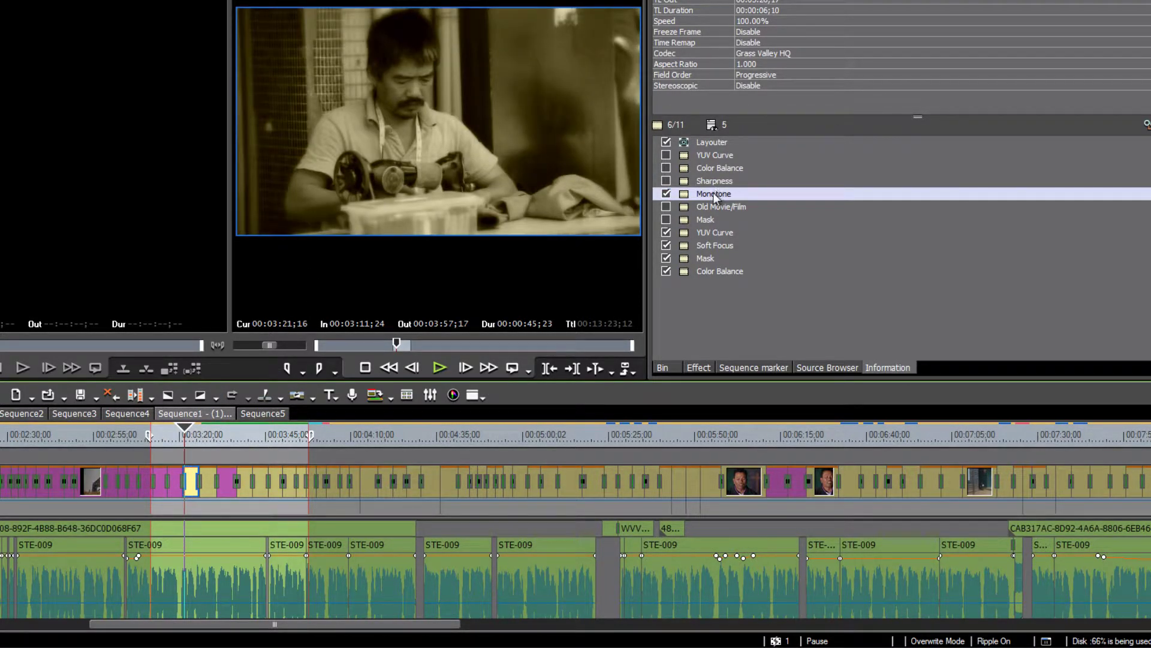
double_click(716, 195)
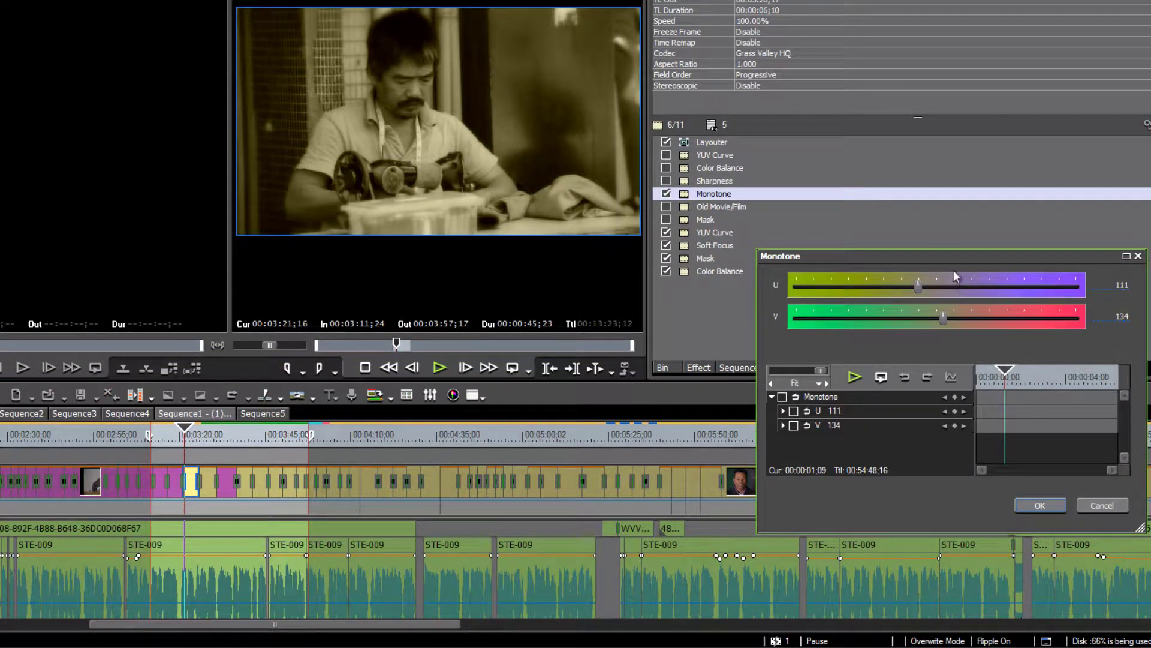
left_click_drag(958, 258, 907, 235)
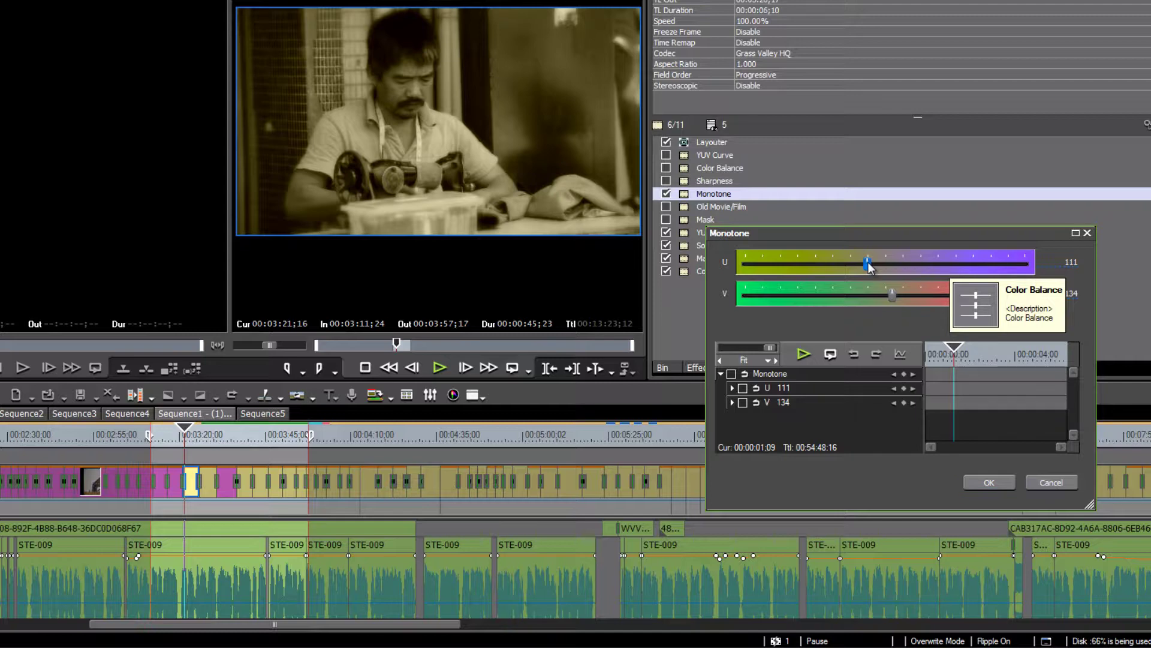
left_click_drag(868, 263, 869, 264)
left_click(892, 295)
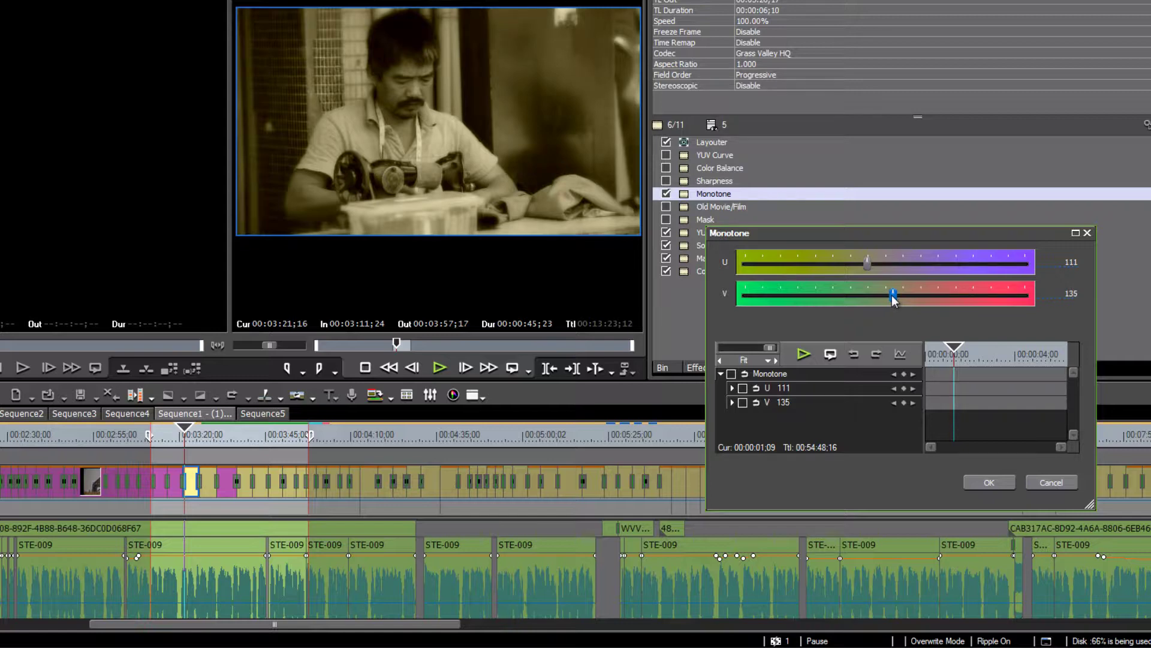
left_click_drag(892, 295, 891, 296)
left_click(990, 482)
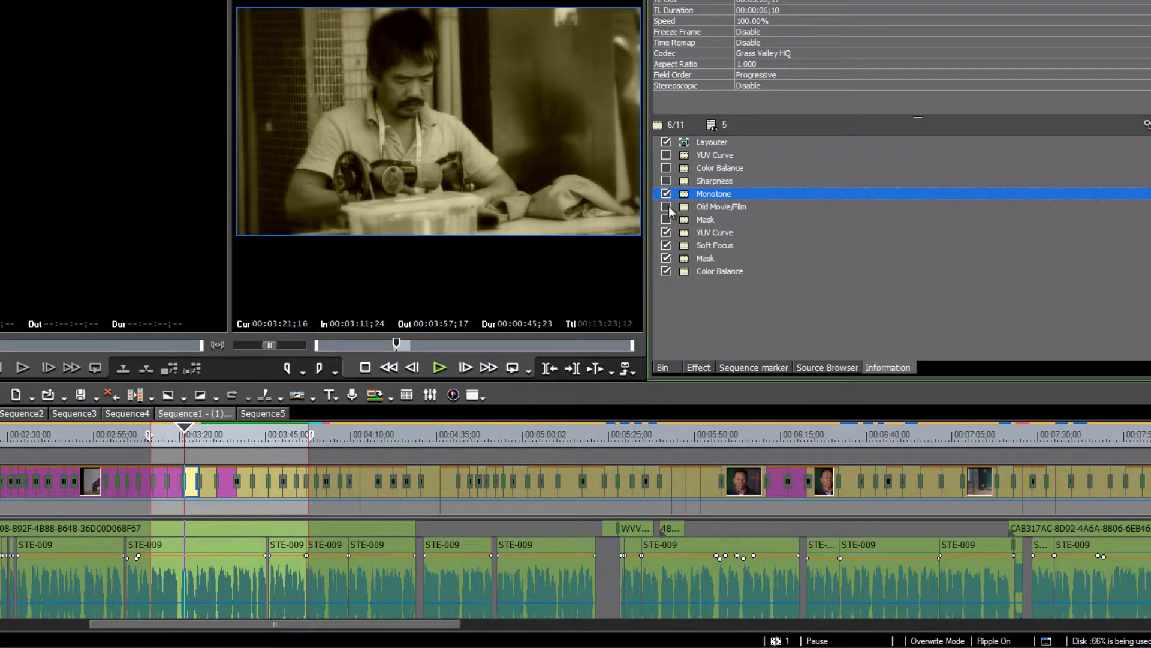
Step: Apply the Old Movie preset from the VideoFilters folder to the sewing-machine clip
left_click(698, 366)
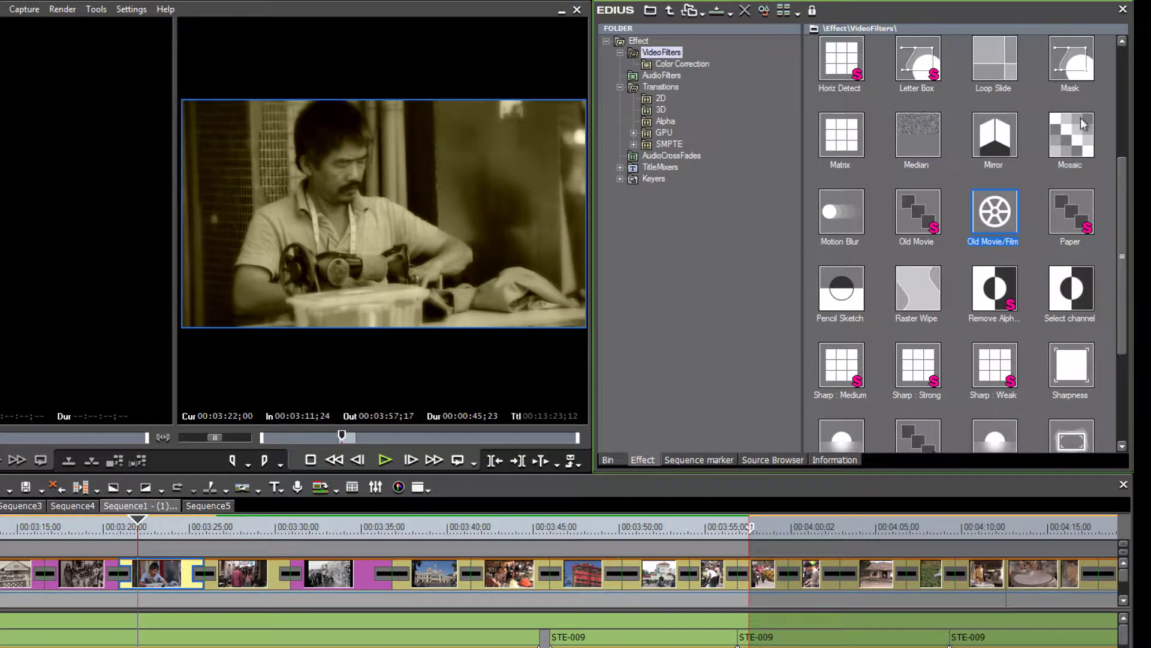
scroll(1113, 204, "down", 2)
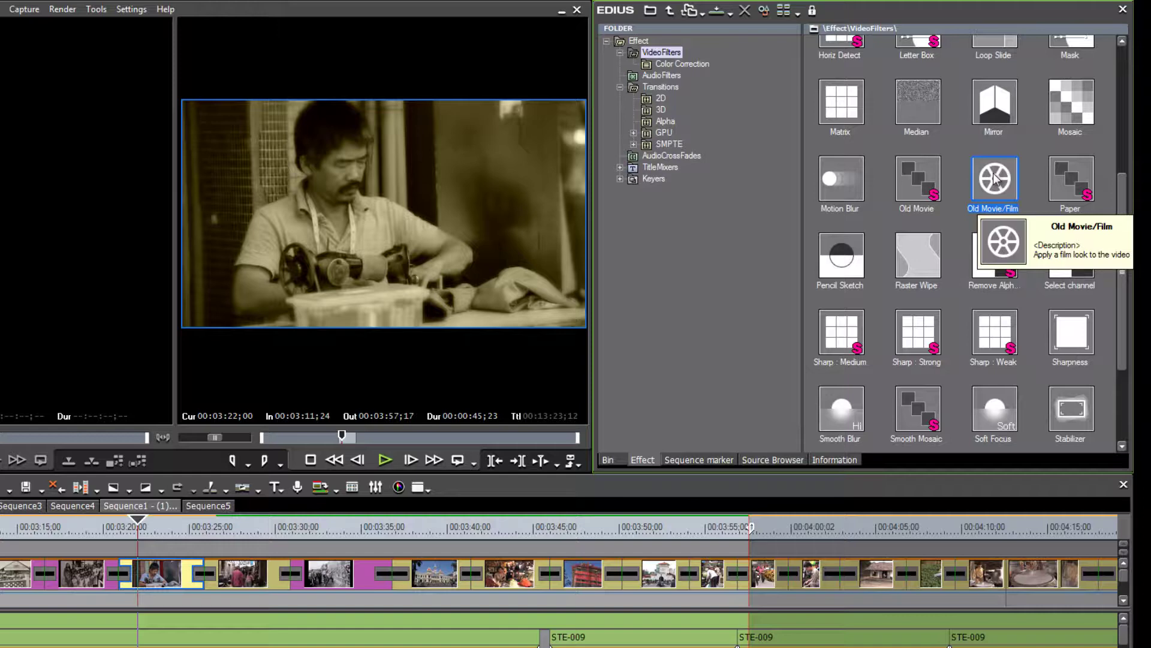
left_click(913, 176)
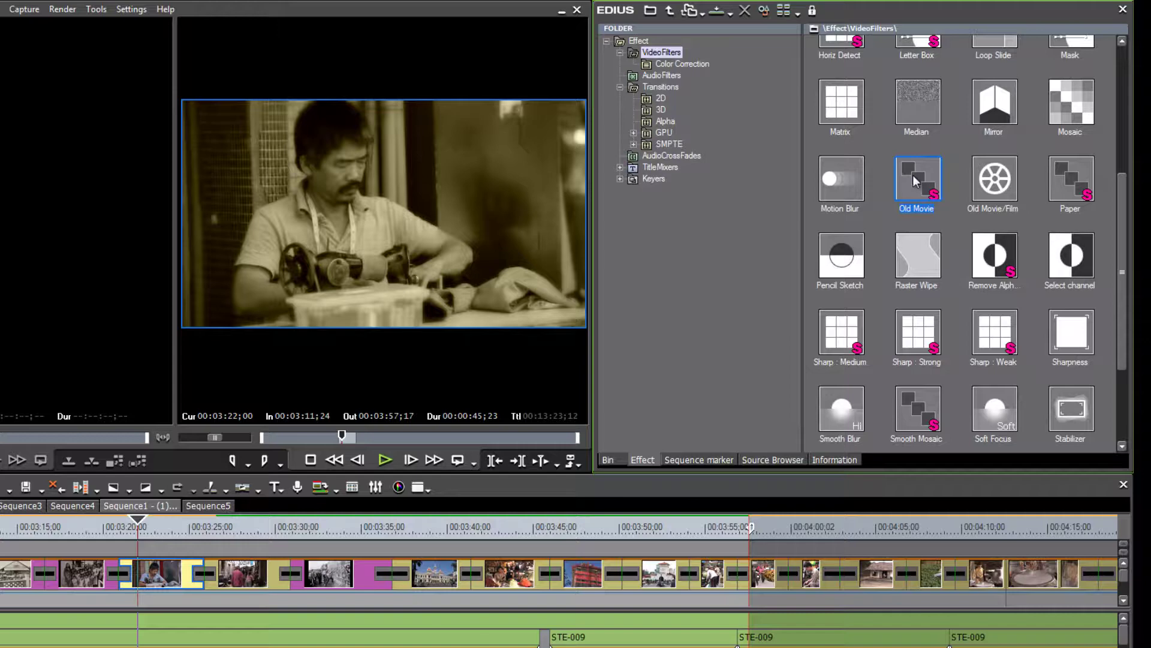
left_click_drag(904, 182, 156, 571)
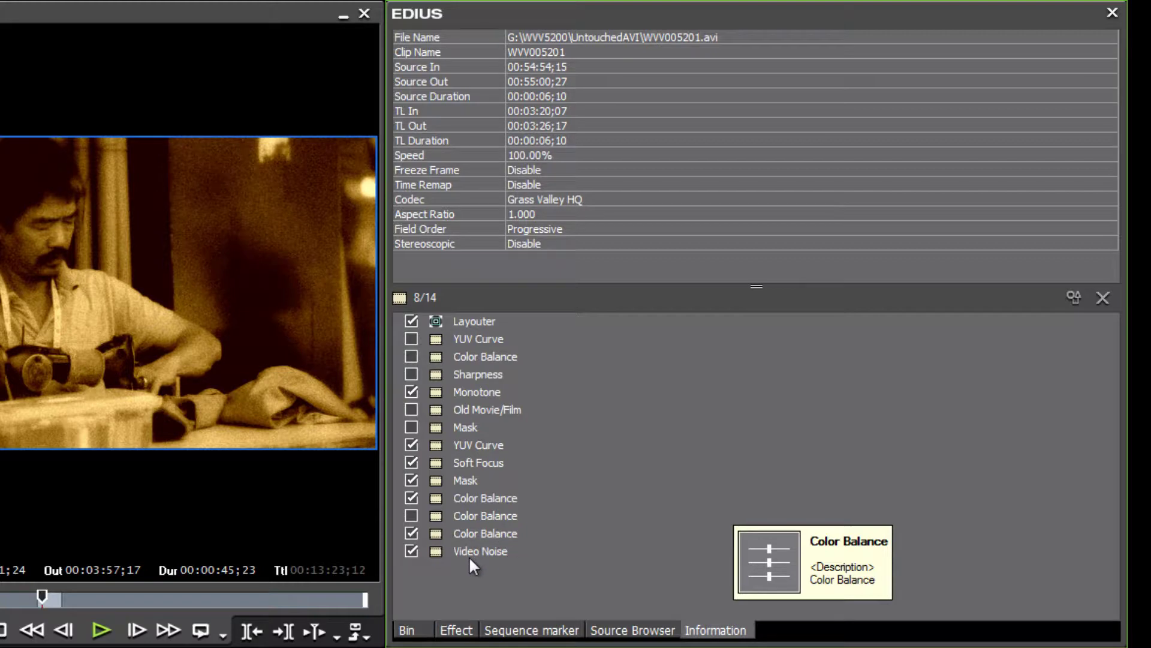
Step: Review the settings of the Old Movie preset's enabled Color Balance and Video Noise filters and delete both from the clip
double_click(479, 533)
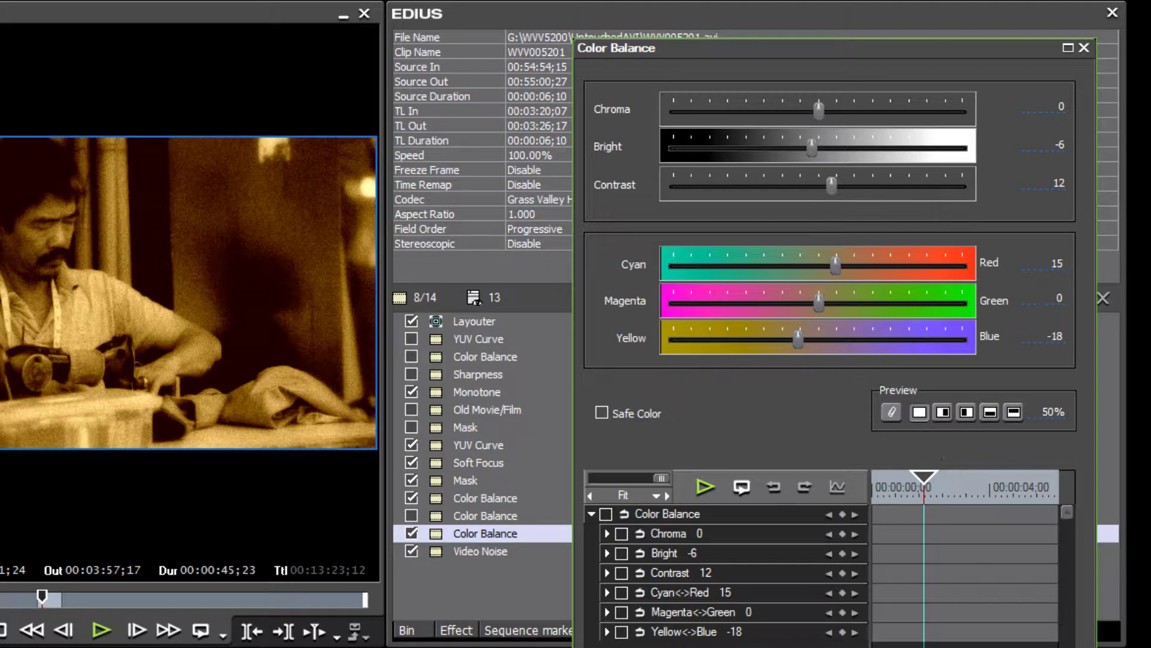
key("Return")
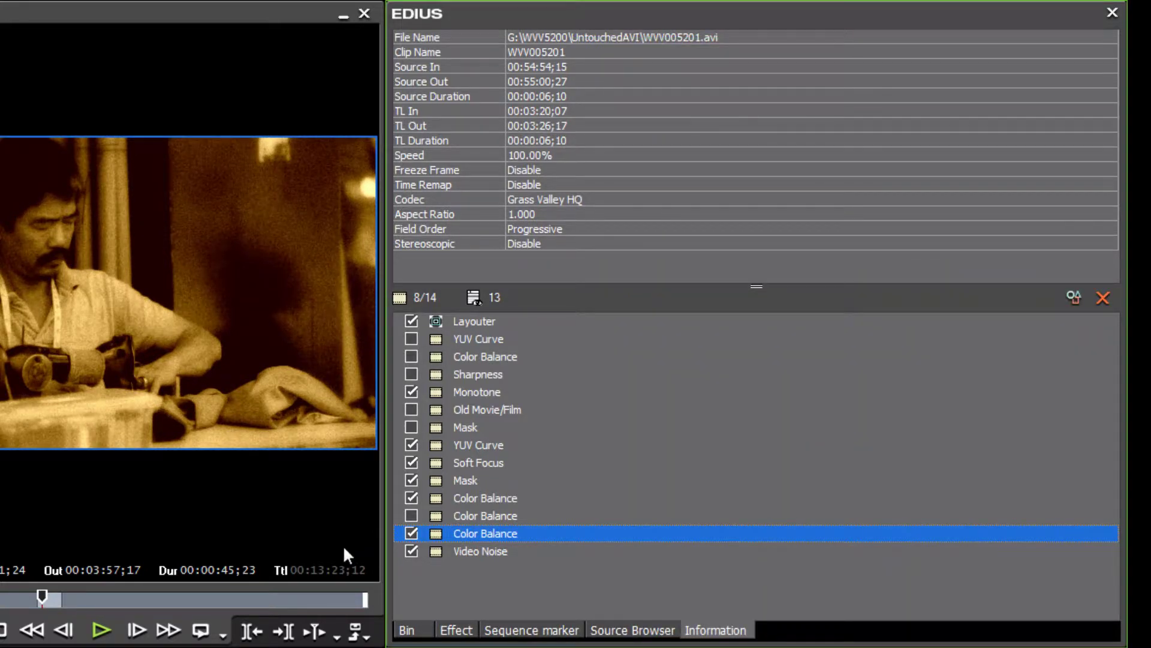
double_click(470, 552)
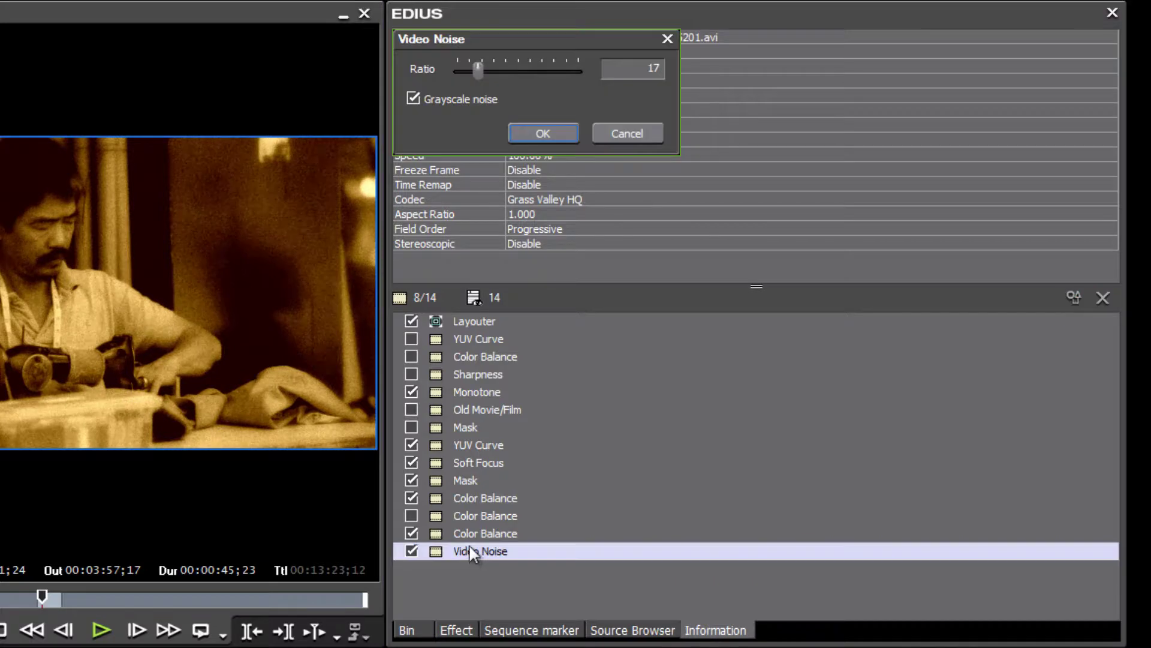
left_click_drag(479, 64, 465, 66)
left_click(628, 133)
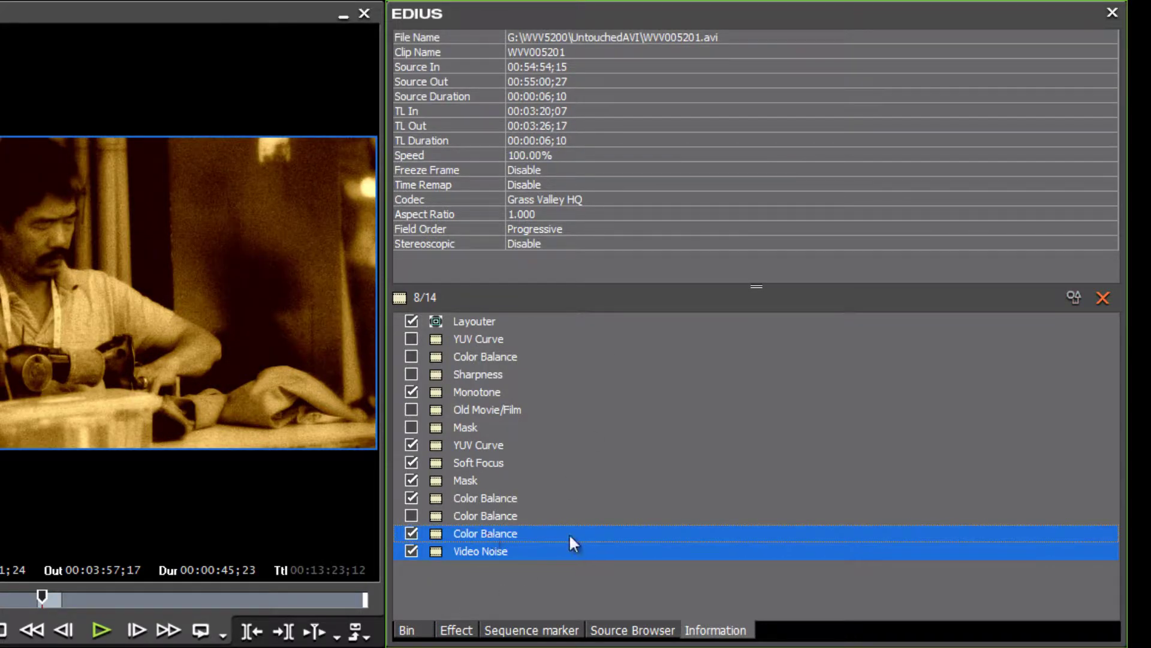
key("Delete")
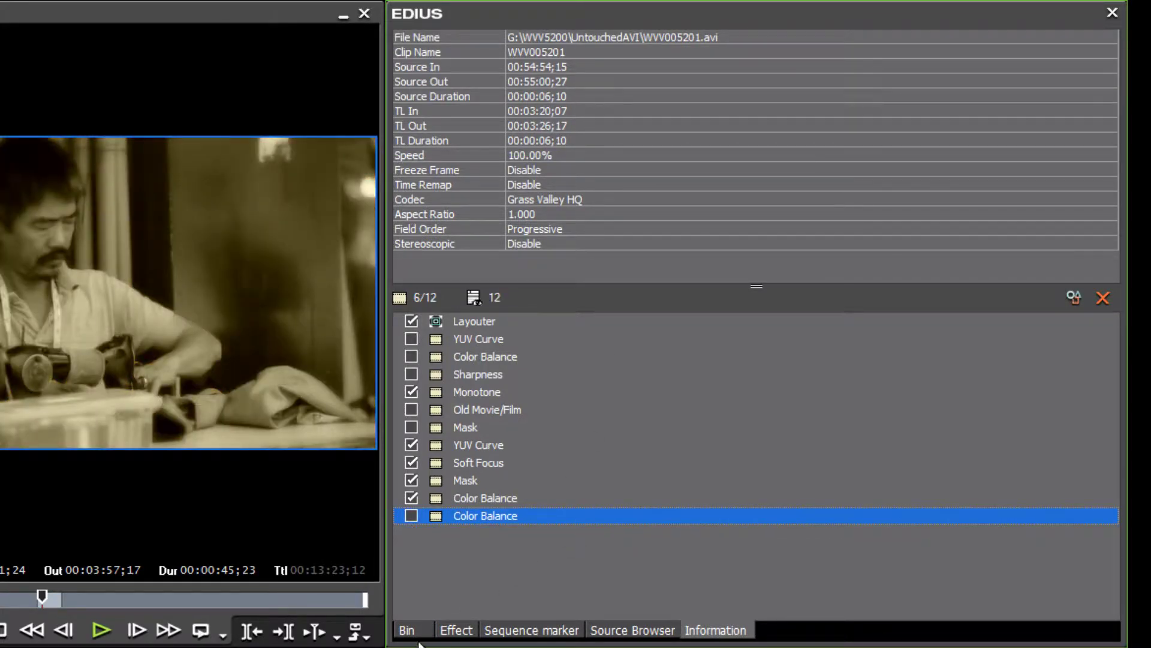
Step: Apply a separate Video Noise filter to the sewing-machine clip and set its ratio to 3
left_click(454, 630)
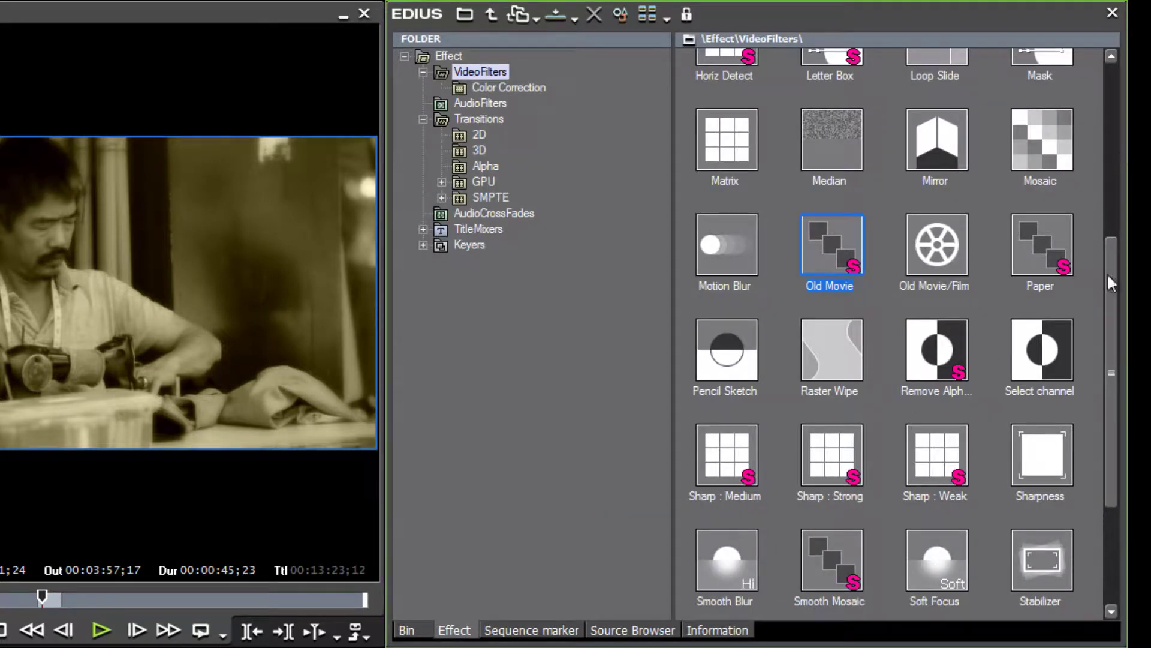
left_click_drag(1110, 293, 1117, 476)
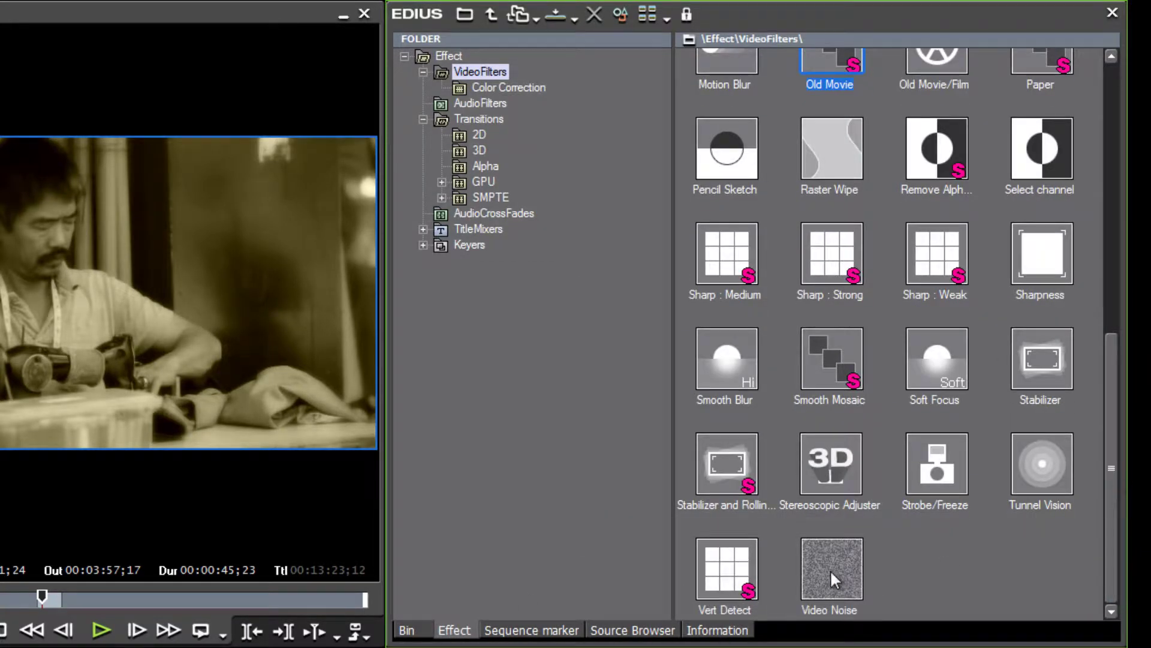
left_click_drag(832, 566, 163, 558)
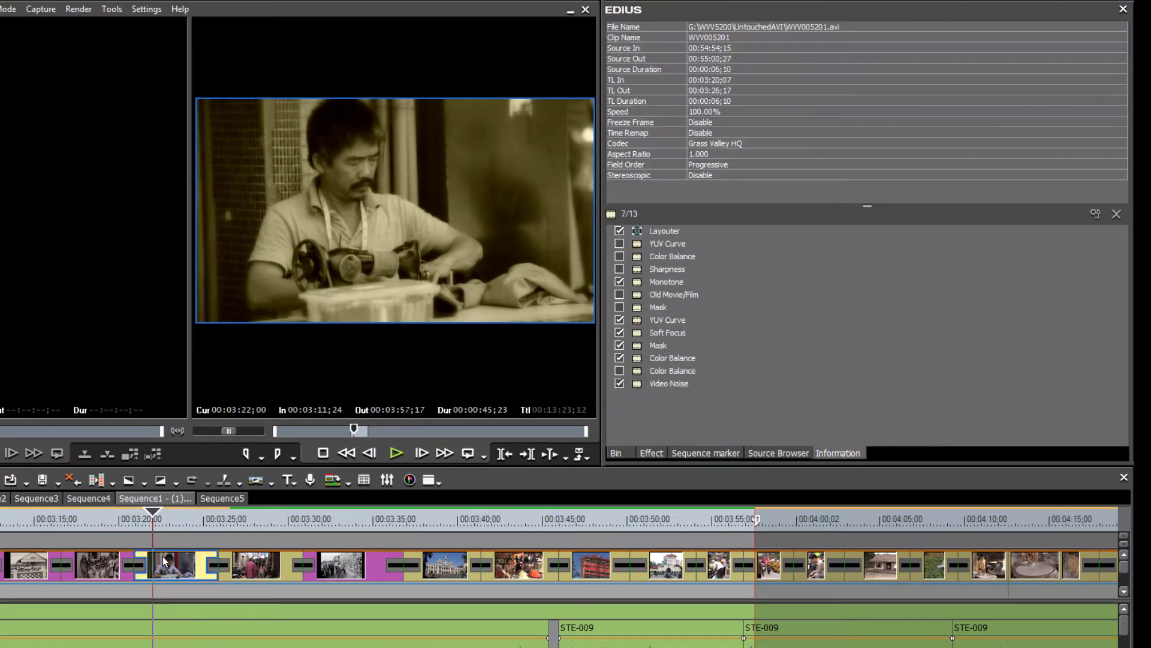
left_click(908, 303)
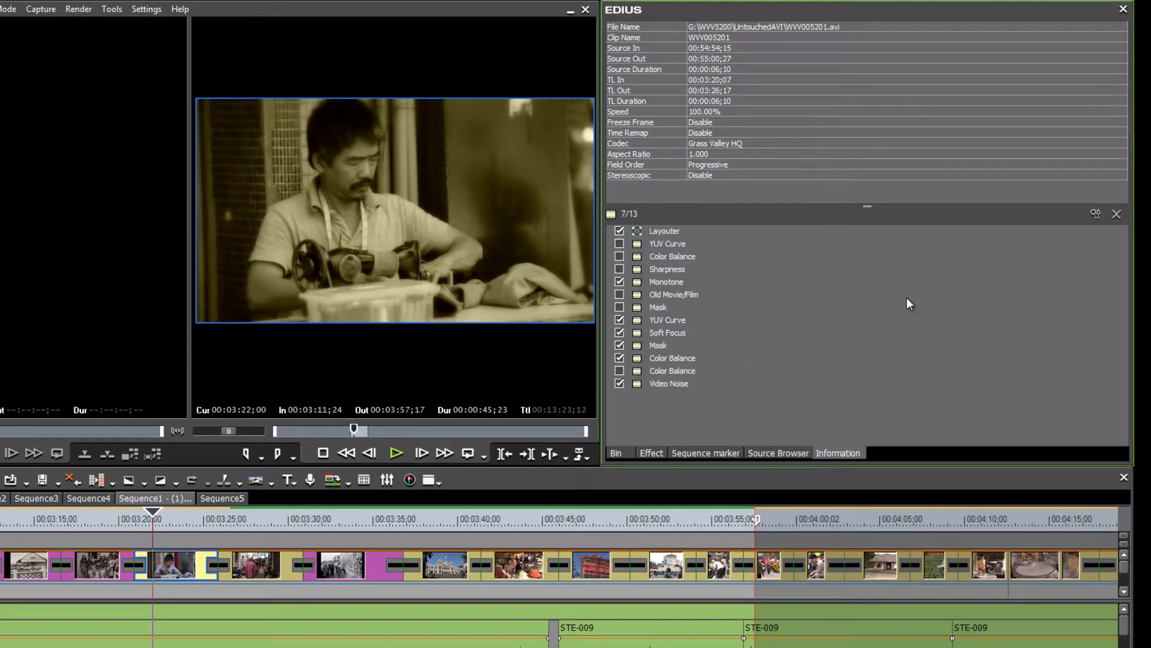
double_click(676, 386)
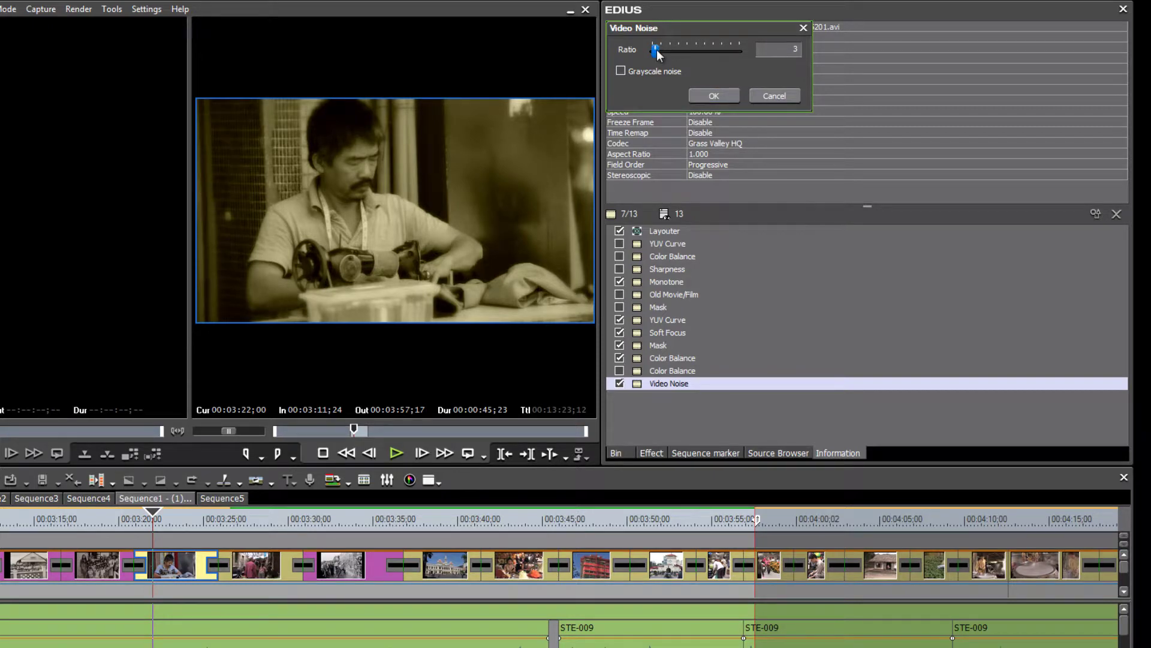
left_click(715, 97)
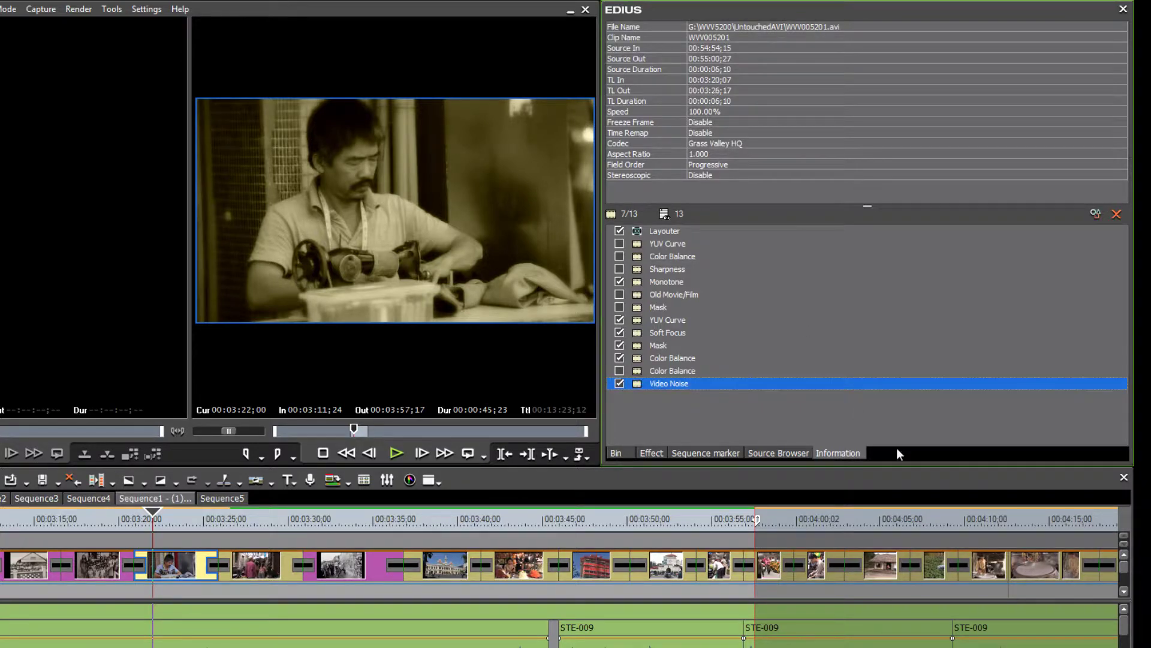
Step: Apply the Old Movie/Film filter to the sewing-machine clip and scrub to 00:03:22;09 to preview the look
left_click(653, 453)
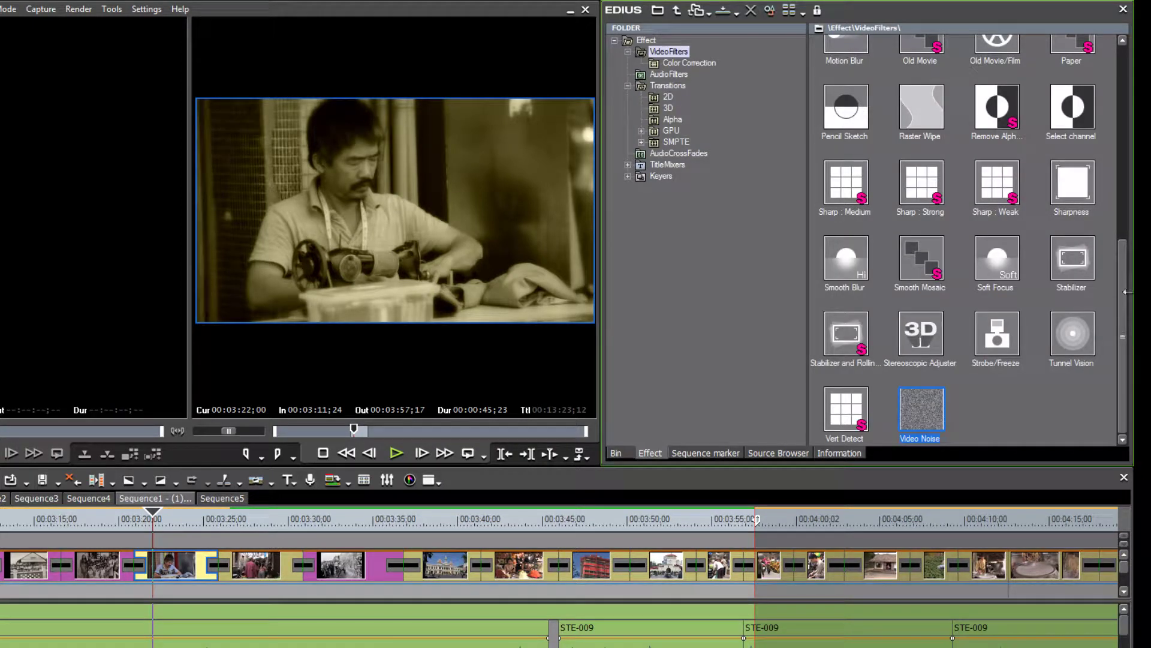
left_click_drag(1127, 324, 1127, 208)
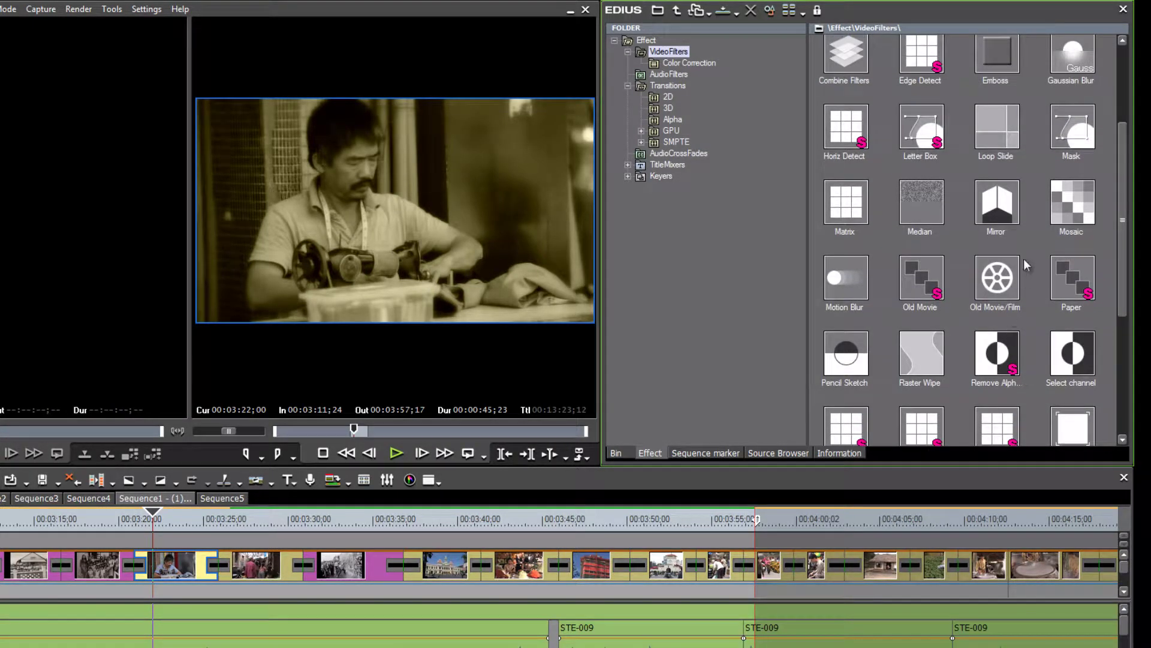
left_click_drag(988, 282, 183, 566)
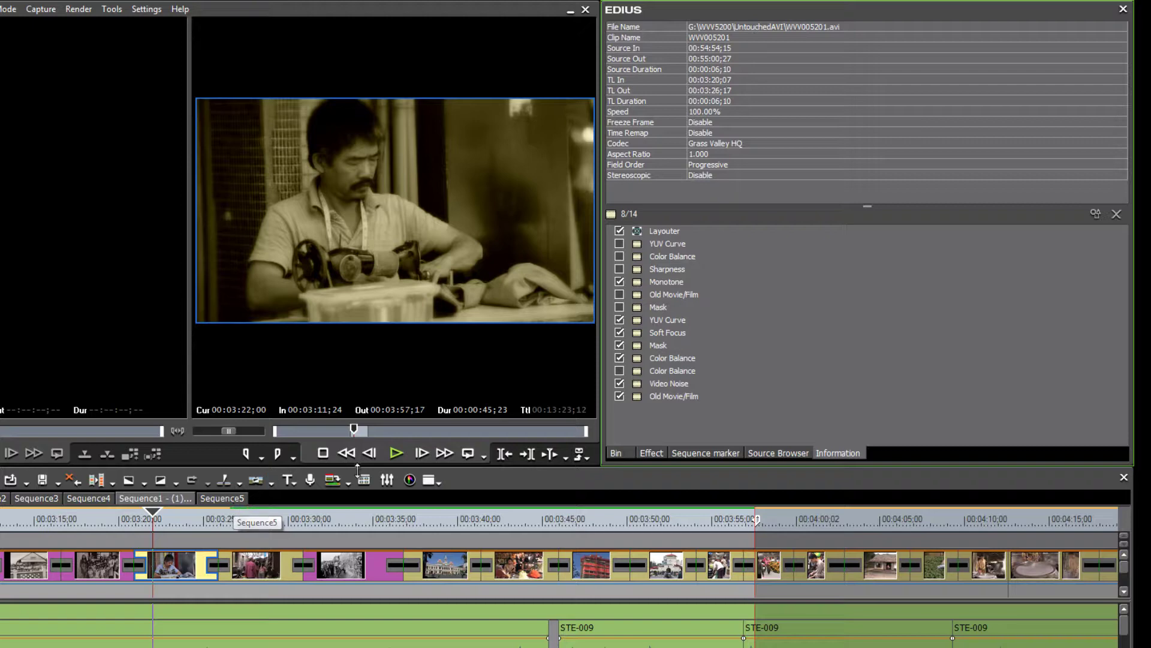
left_click(153, 513)
mouse_move(155, 516)
left_mouse_down()
mouse_move(164, 516)
mouse_move(158, 534)
left_mouse_up()
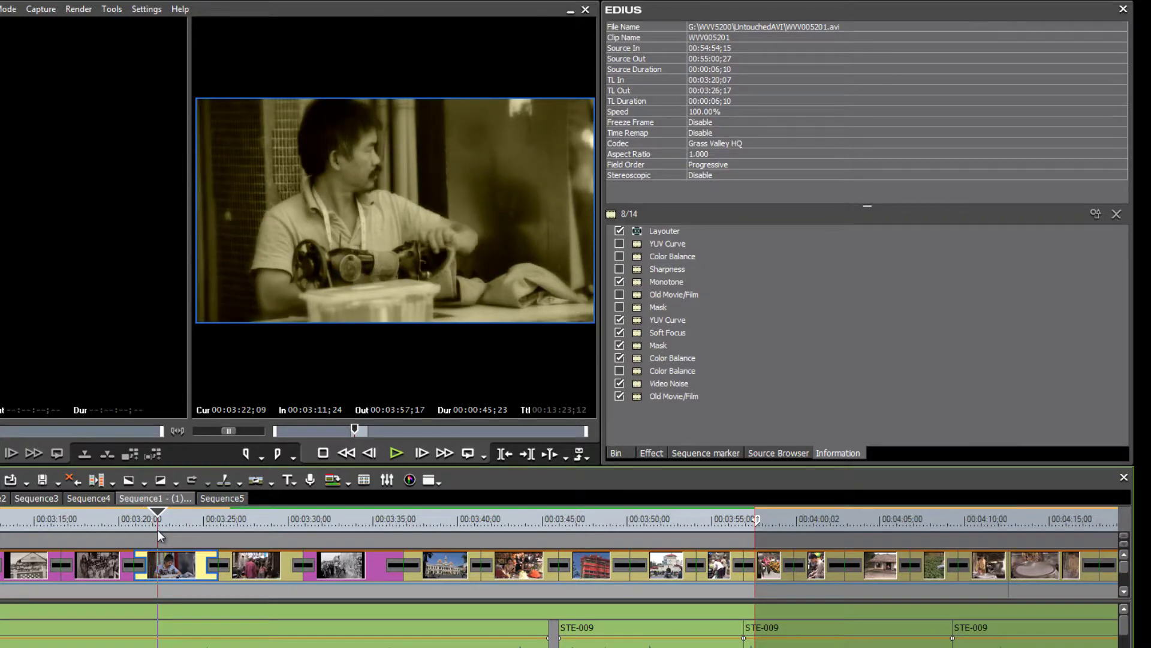
Step: Play back the sewing-machine clip and return the playhead to 00:03:22;08 to check the old-movie look
key("space")
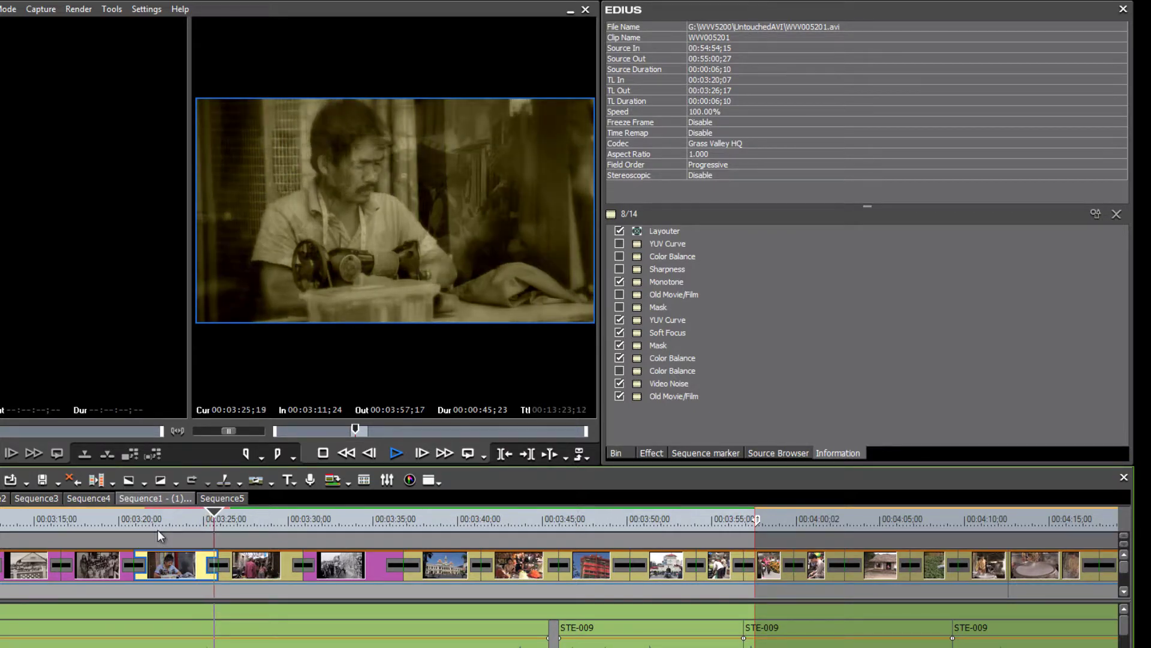
left_click(167, 530)
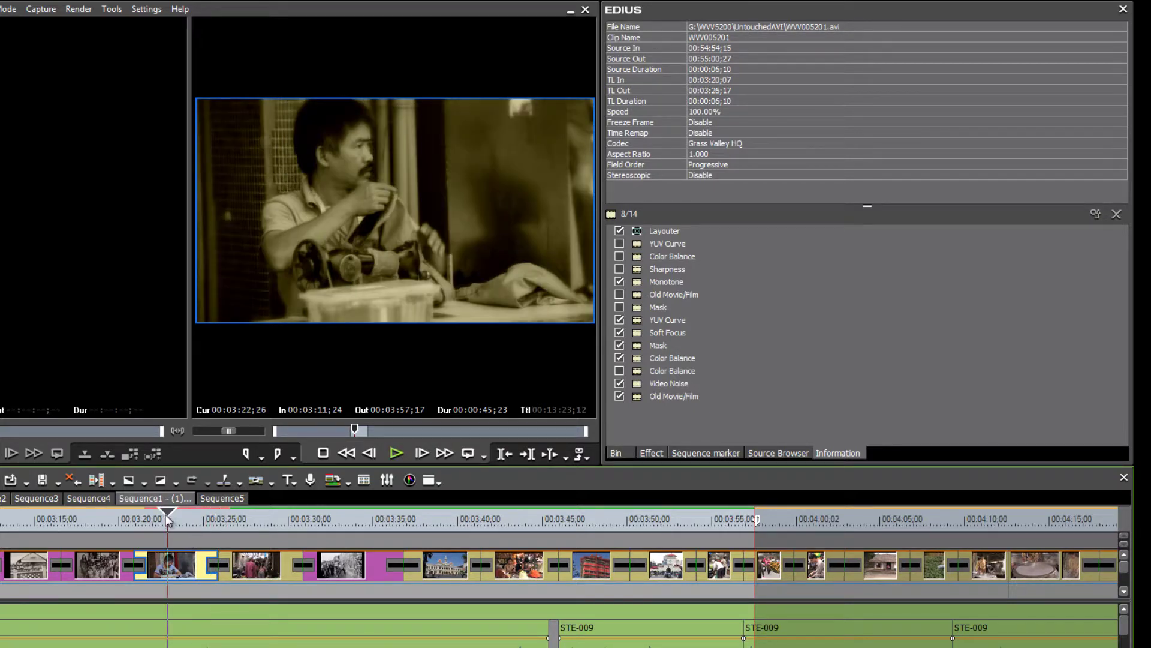
left_click_drag(167, 514, 156, 540)
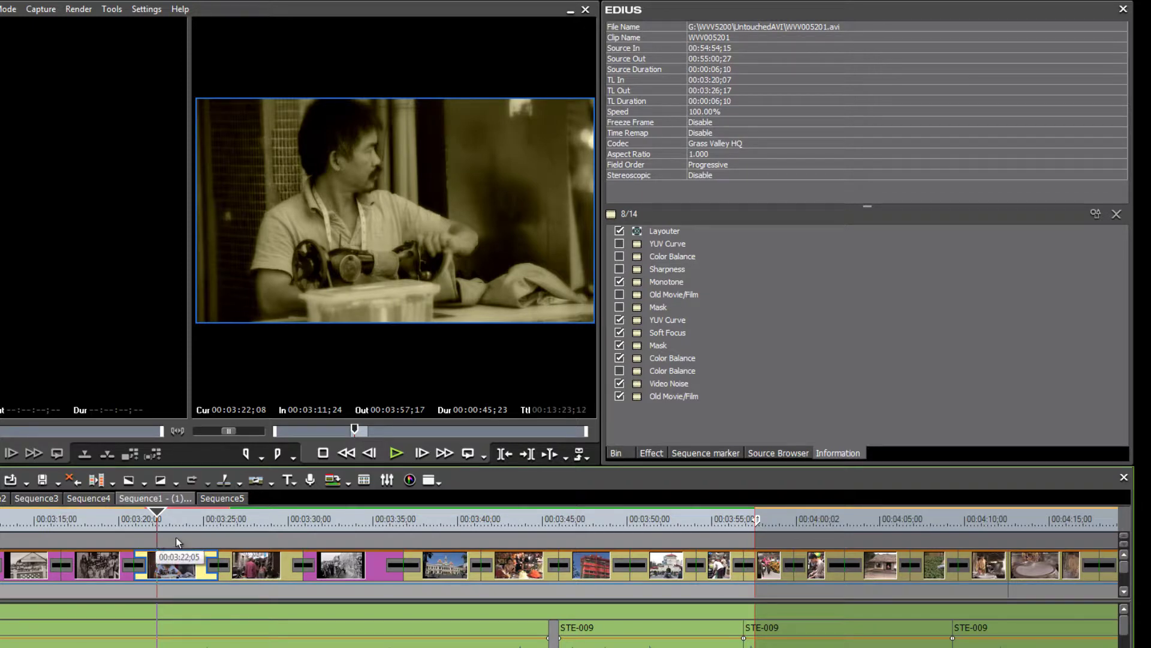
Step: In the sewing-machine clip's enabled Old Movie/Film filter, enable Film Grain at 3 and set the Scratch Noise life time to 61
double_click(671, 396)
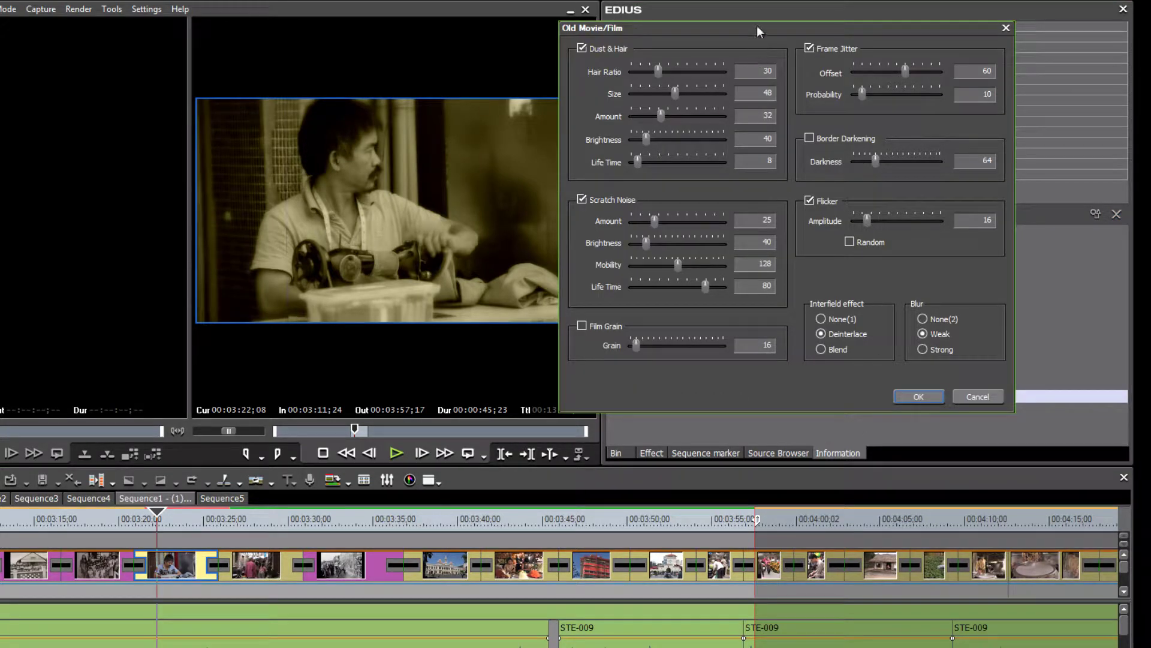
left_click_drag(757, 28, 766, 87)
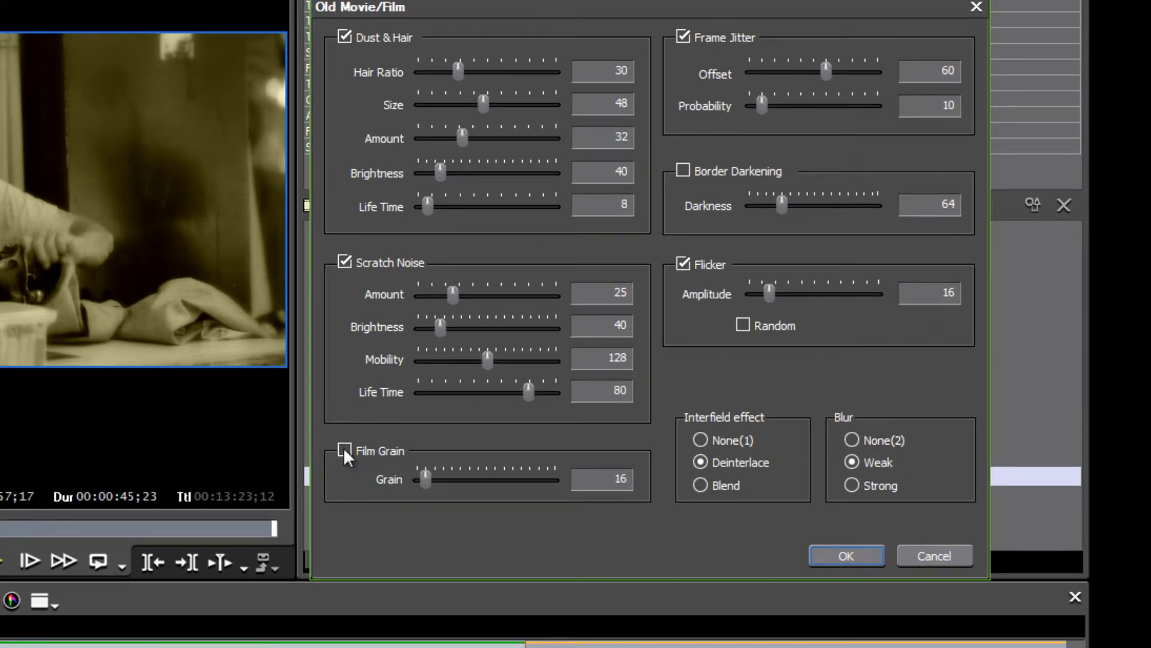
left_click(345, 449)
left_click_drag(428, 476, 421, 477)
left_click_drag(531, 391, 506, 393)
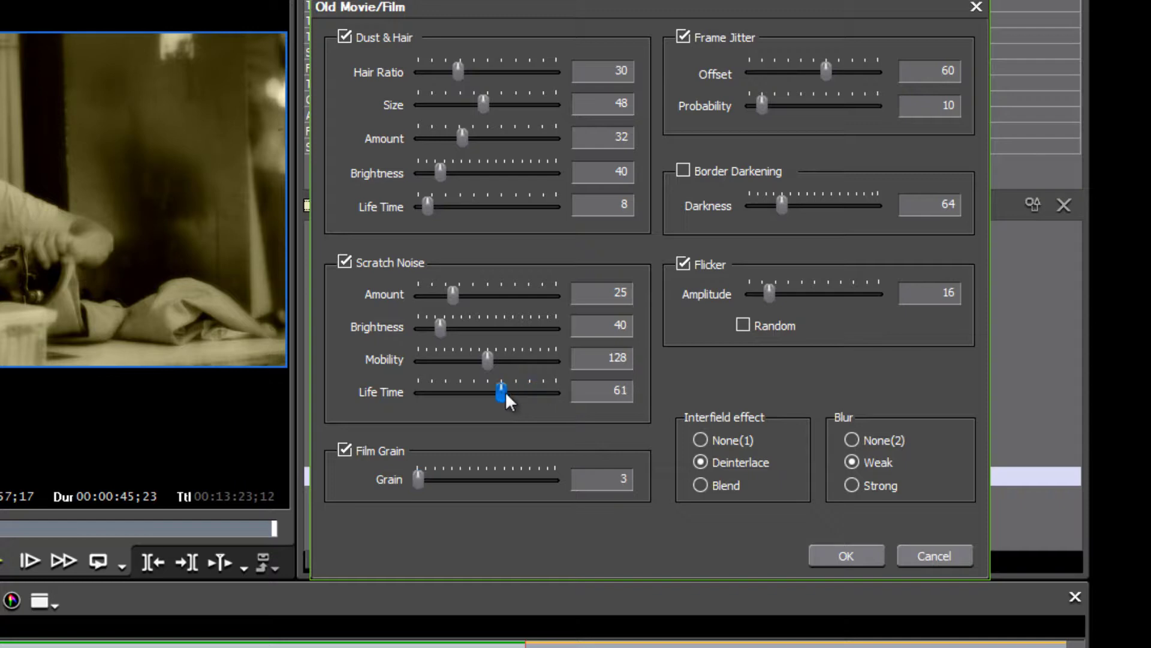
Step: Turn off Frame Jitter and Flicker in the Old Movie/Film filter and enable Border Darkening with a darkness of 70
left_click(682, 36)
left_click(683, 169)
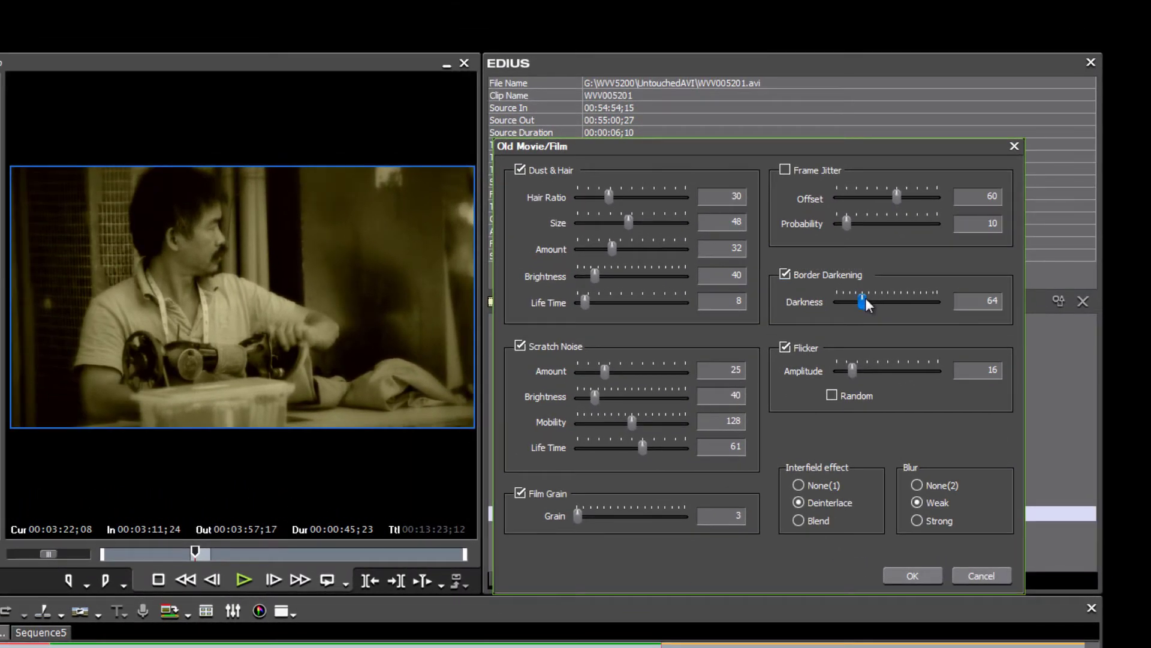
left_click_drag(820, 243, 854, 247)
left_click_drag(895, 301, 860, 301)
mouse_move(866, 300)
left_mouse_down()
mouse_move(970, 301)
mouse_move(868, 304)
left_mouse_up()
left_click(784, 346)
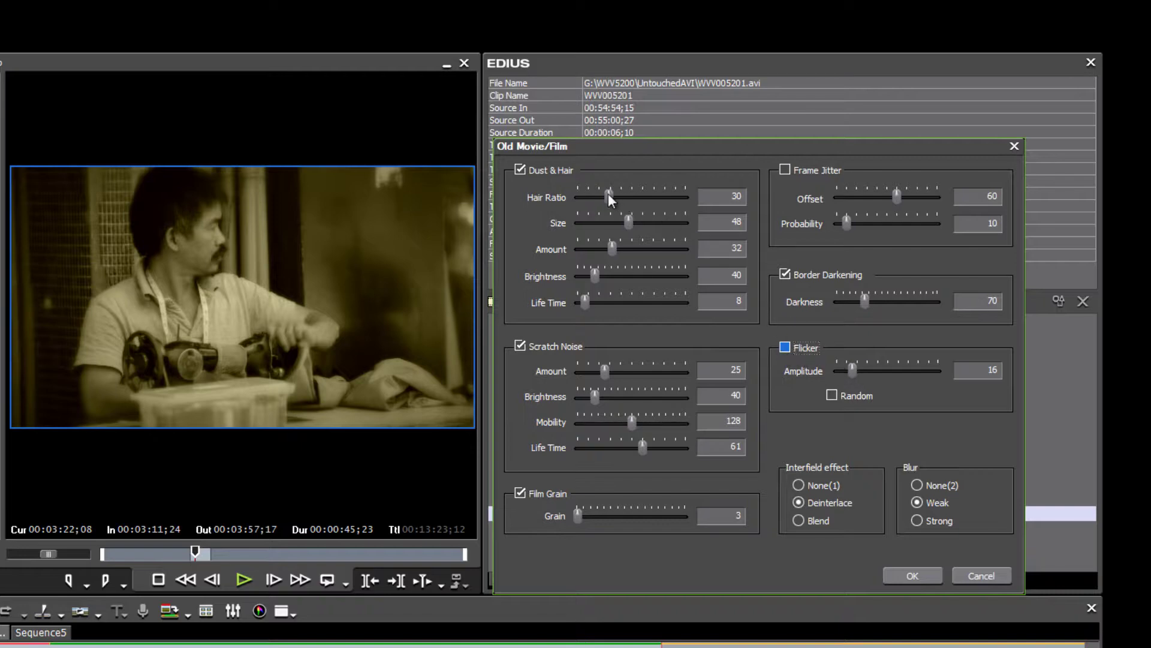
Step: Reduce Dust & Hair to a hair ratio of 22, size 34 and amount 27, and accept the Old Movie/Film settings
left_click_drag(606, 195, 614, 223)
left_click_drag(612, 253, 608, 250)
left_click(912, 576)
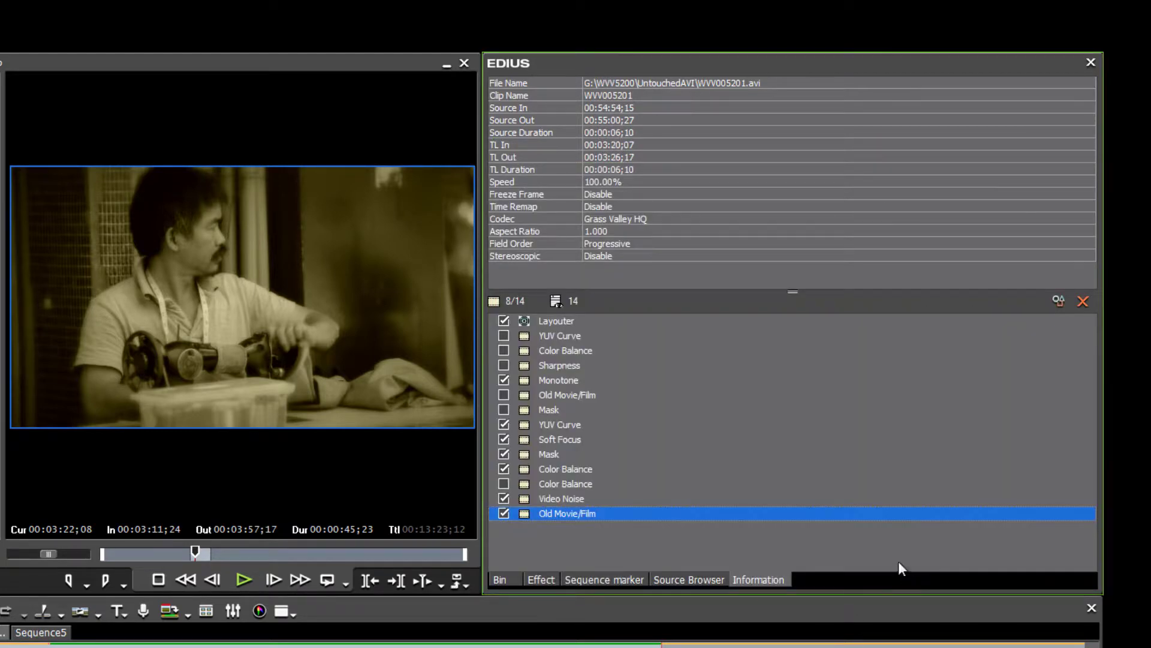
Step: Disable the Video Noise filter on the sewing-machine clip and play the clip back
left_click(504, 499)
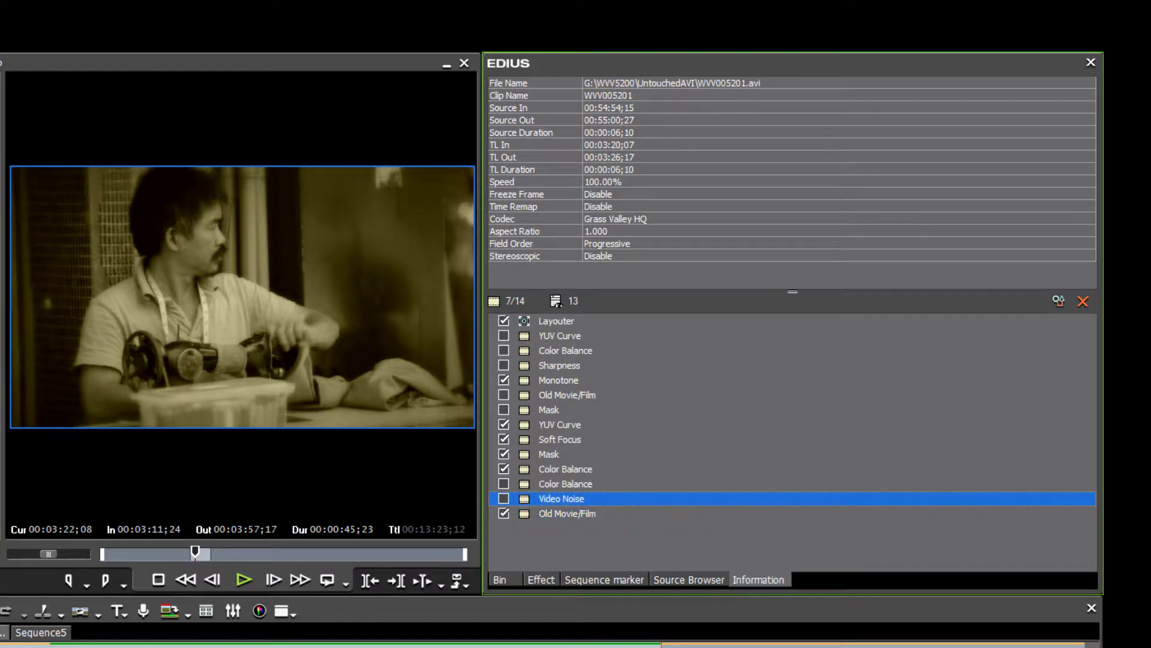
left_click(221, 647)
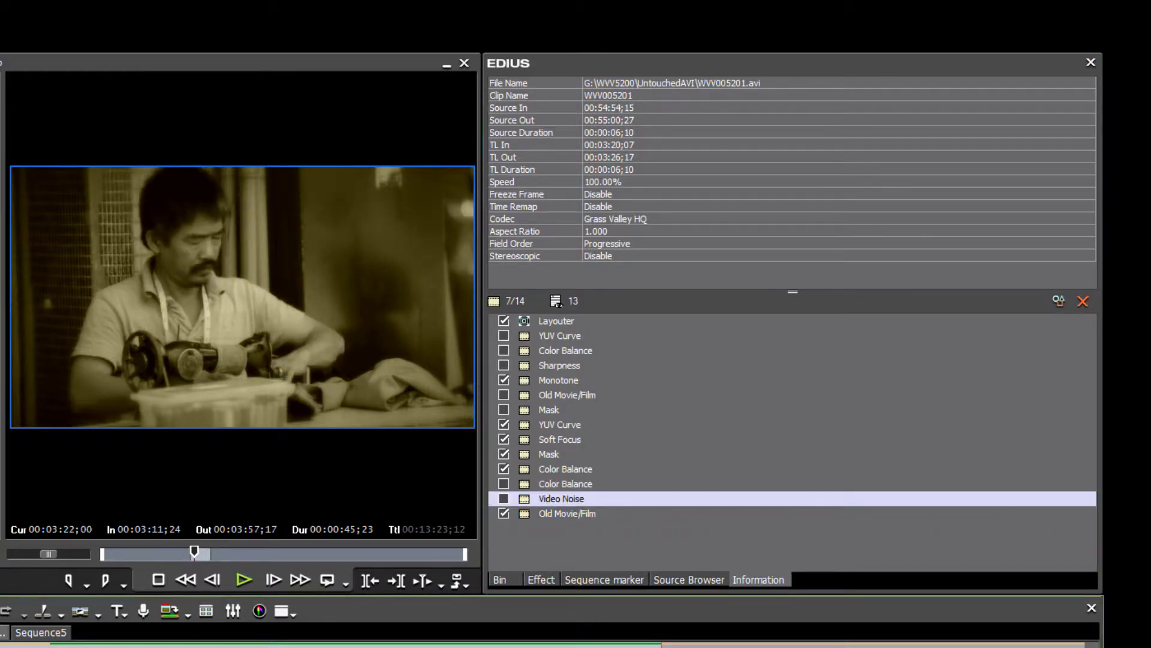
key("space")
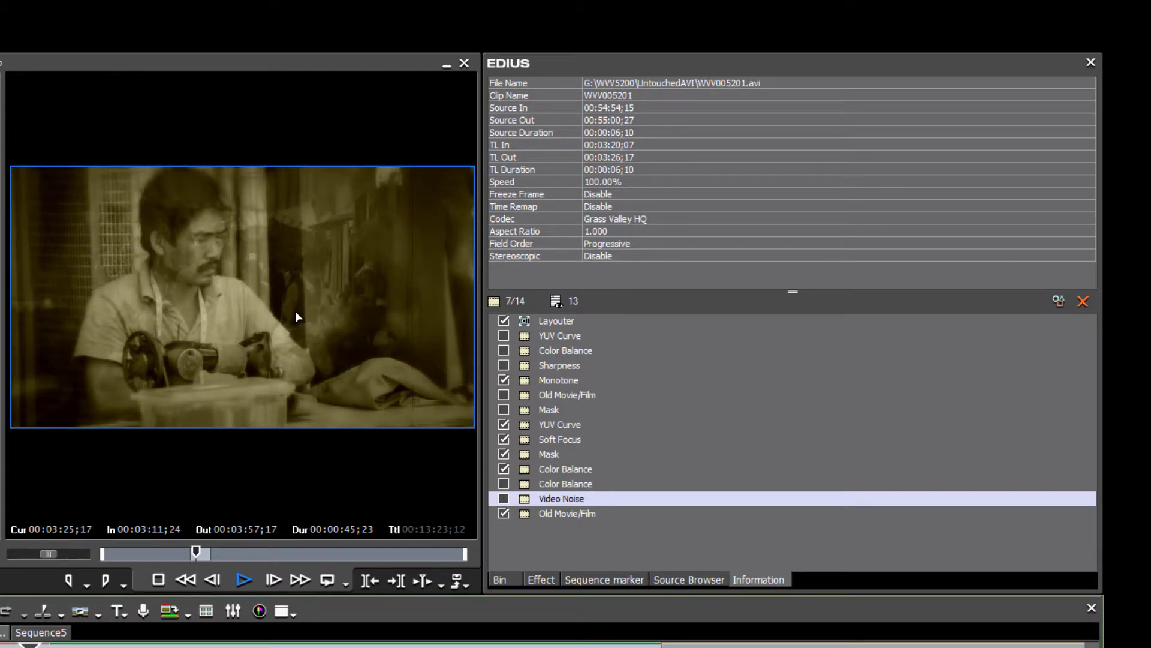
key("space")
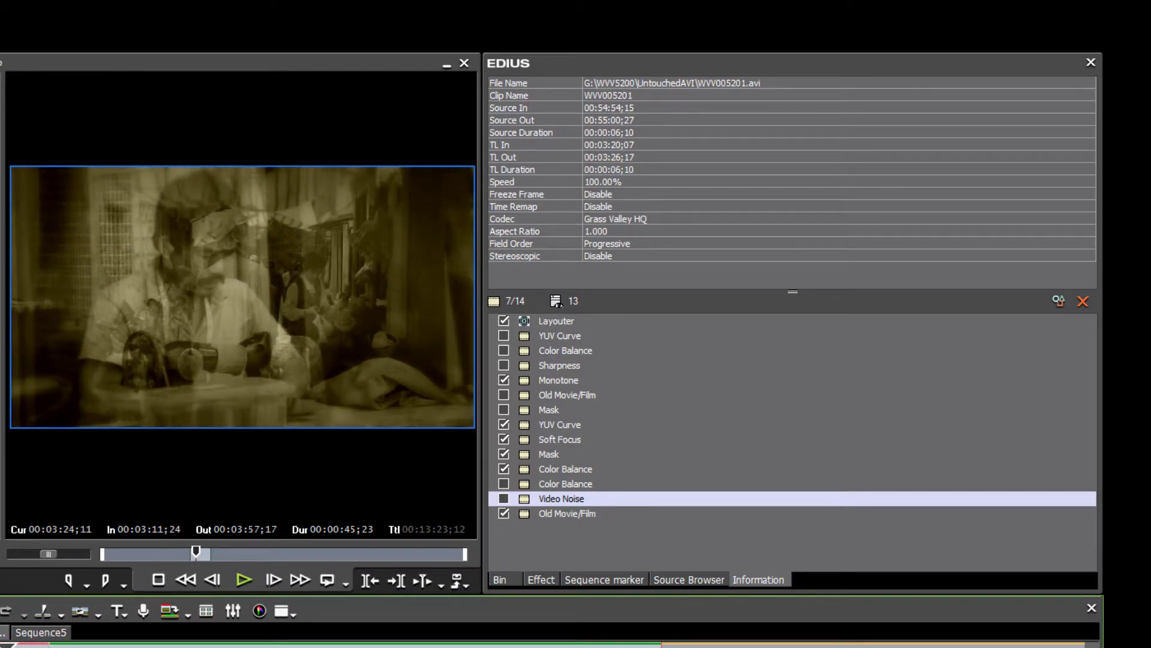
Step: Replay and step backward through the sewing-machine clip around 00:03:22 to examine the dust and scratches frame by frame
key("Left")
key("Left")
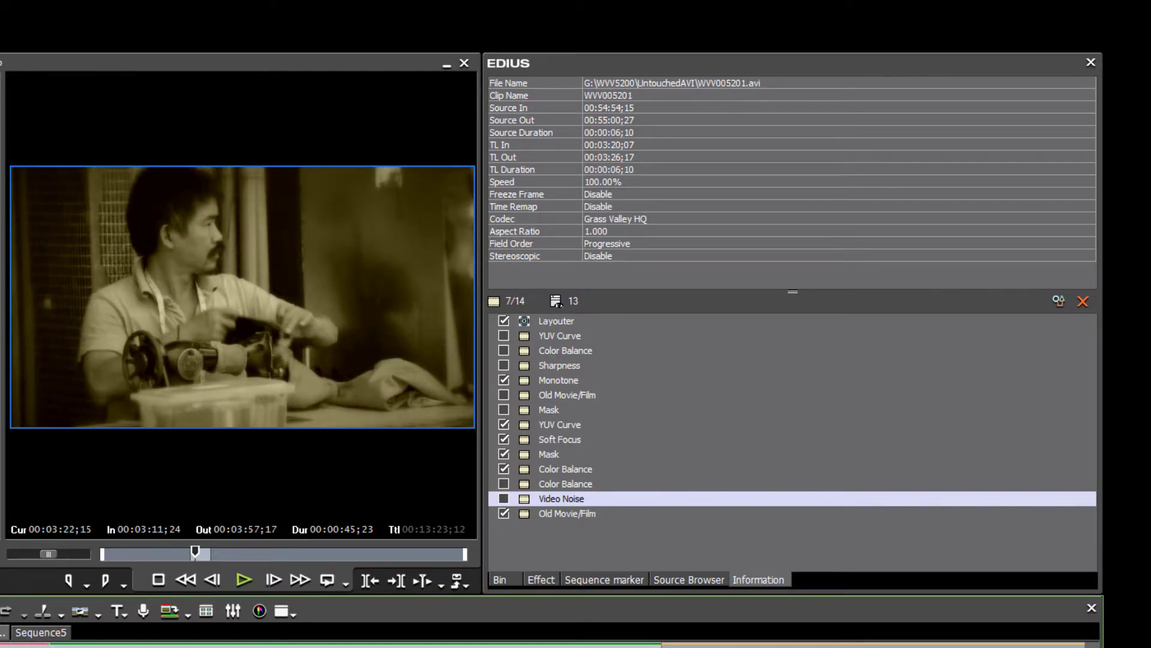
key("space")
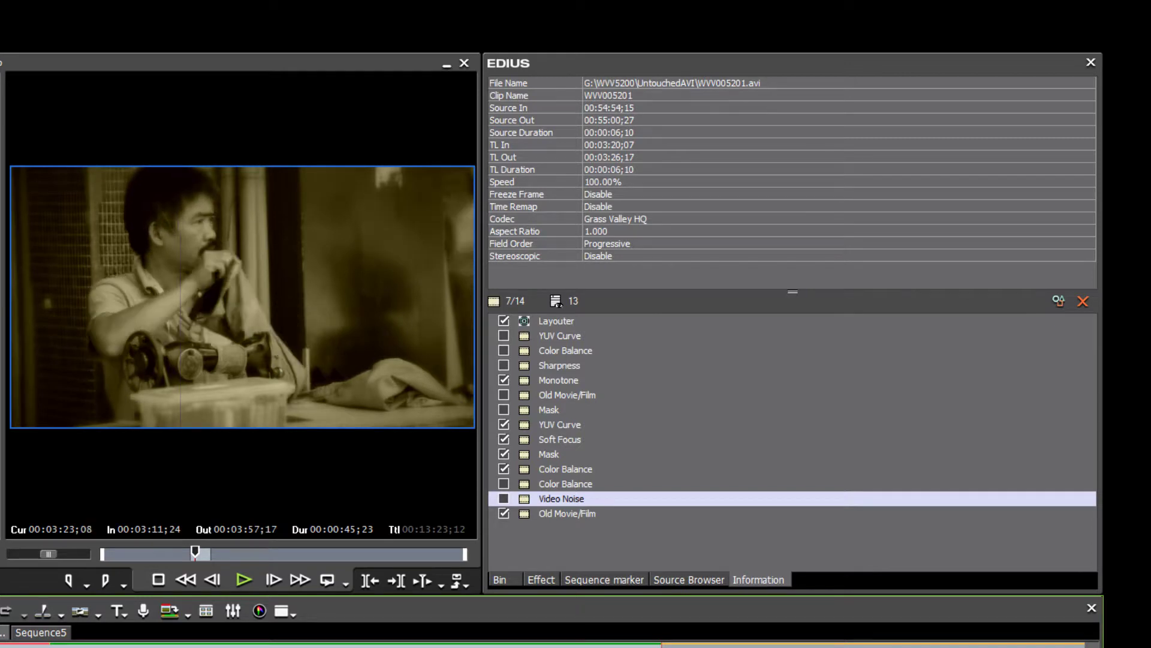
key("j")
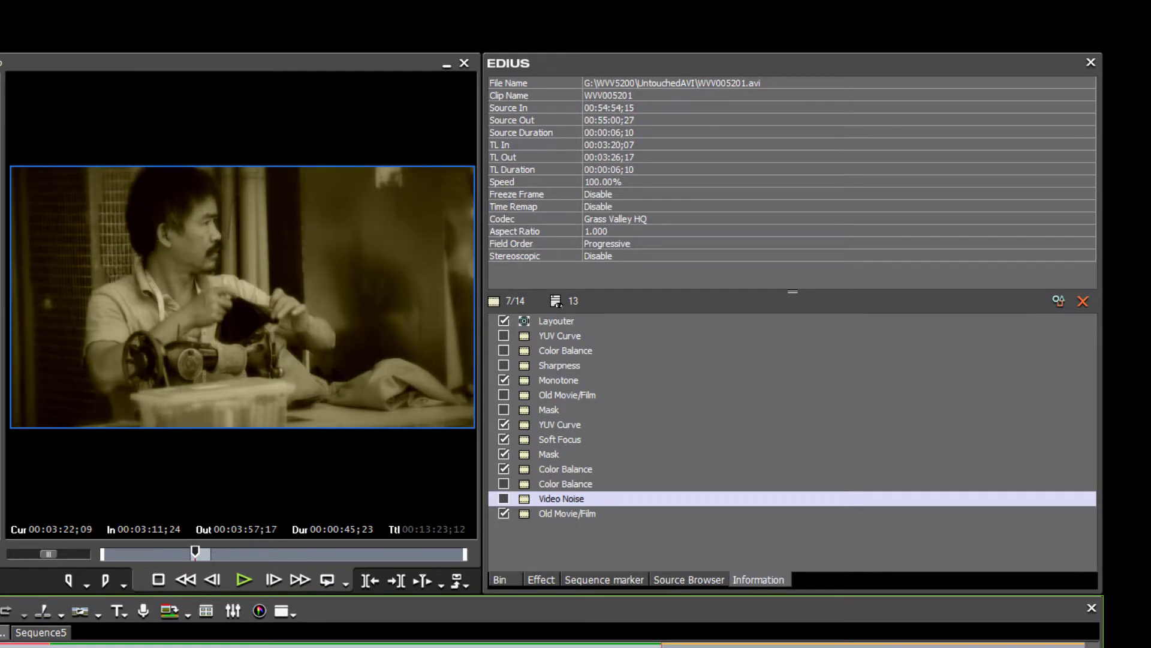
key("l")
key("space")
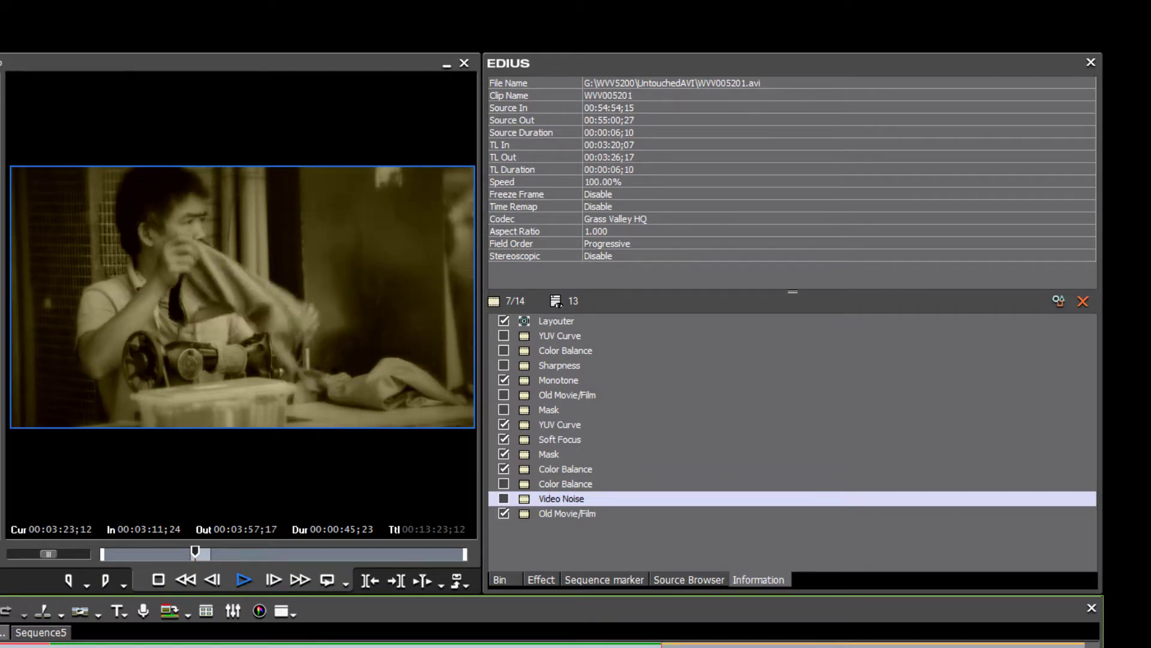
key("space")
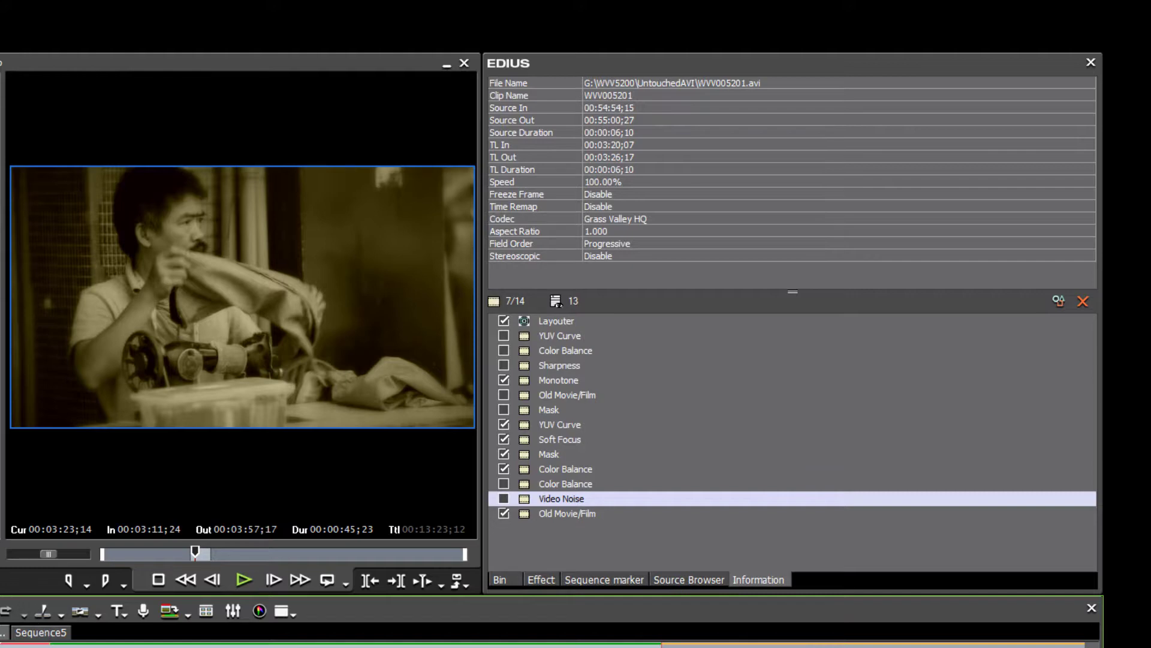
key("j")
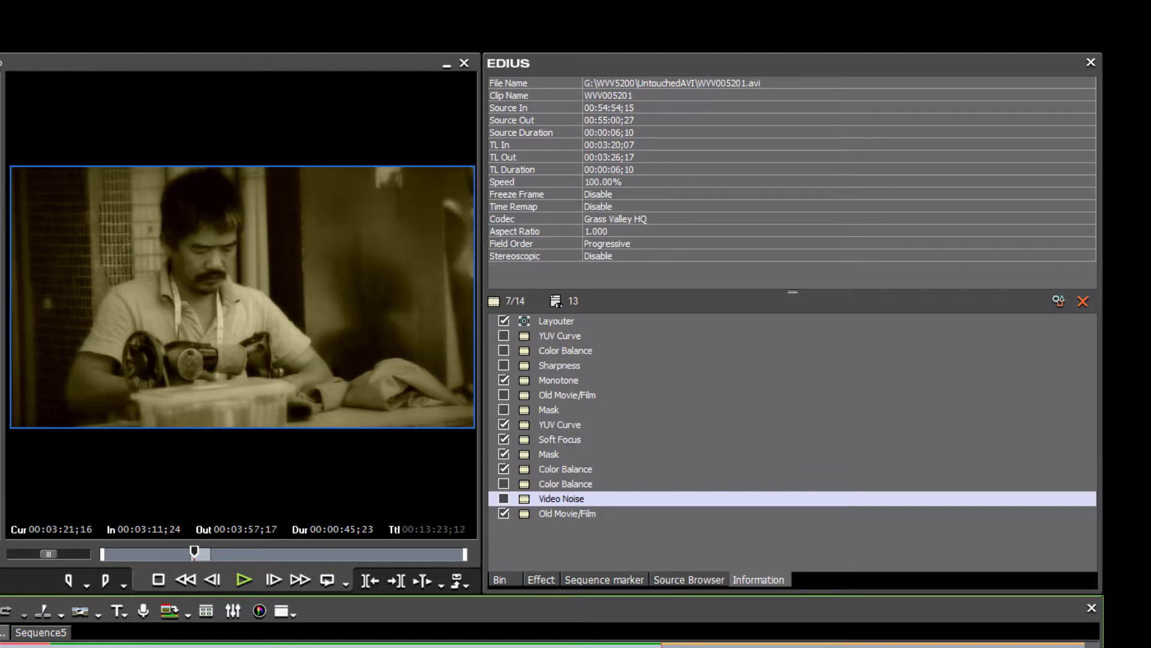
key("l")
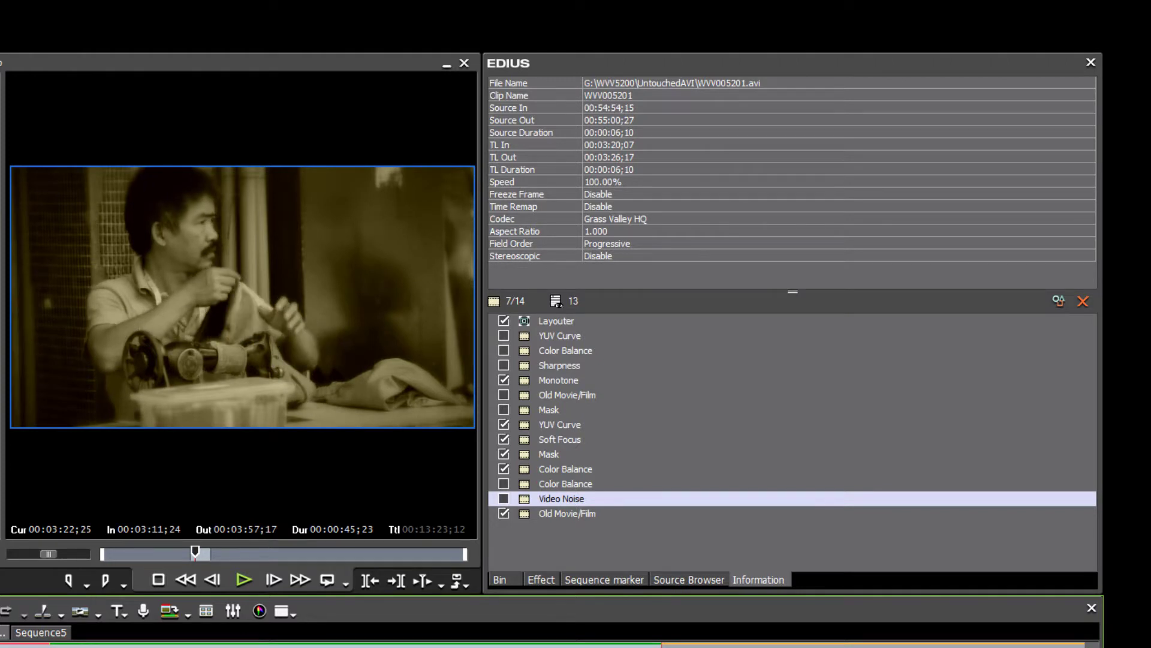
key("Left")
key("Left")
key("Left")
key("Left")
key("Left")
key("Left")
key("Left")
key("Left")
key("Left")
key("Left")
key("Left")
key("Left")
key("Left")
key("Left")
key("Left")
key("Left")
key("Left")
key("Left")
key("Left")
key("Left")
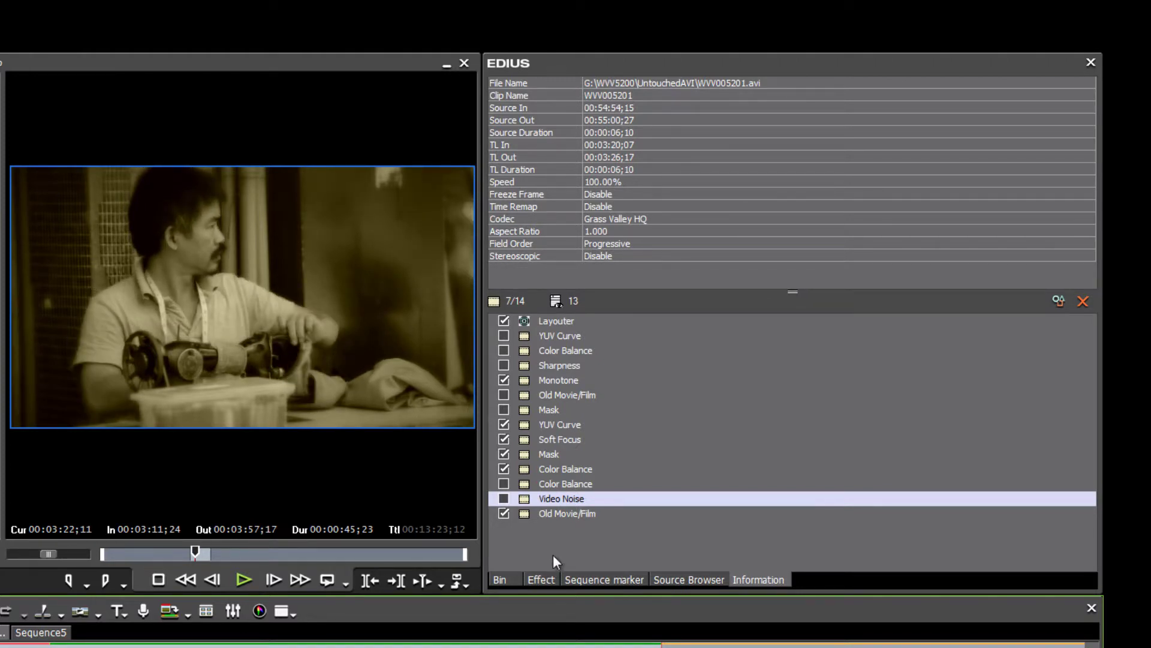
Step: Review the settings of the enabled Old Movie/Film filter on the sewing-machine clip and close them without changes
left_click(558, 515)
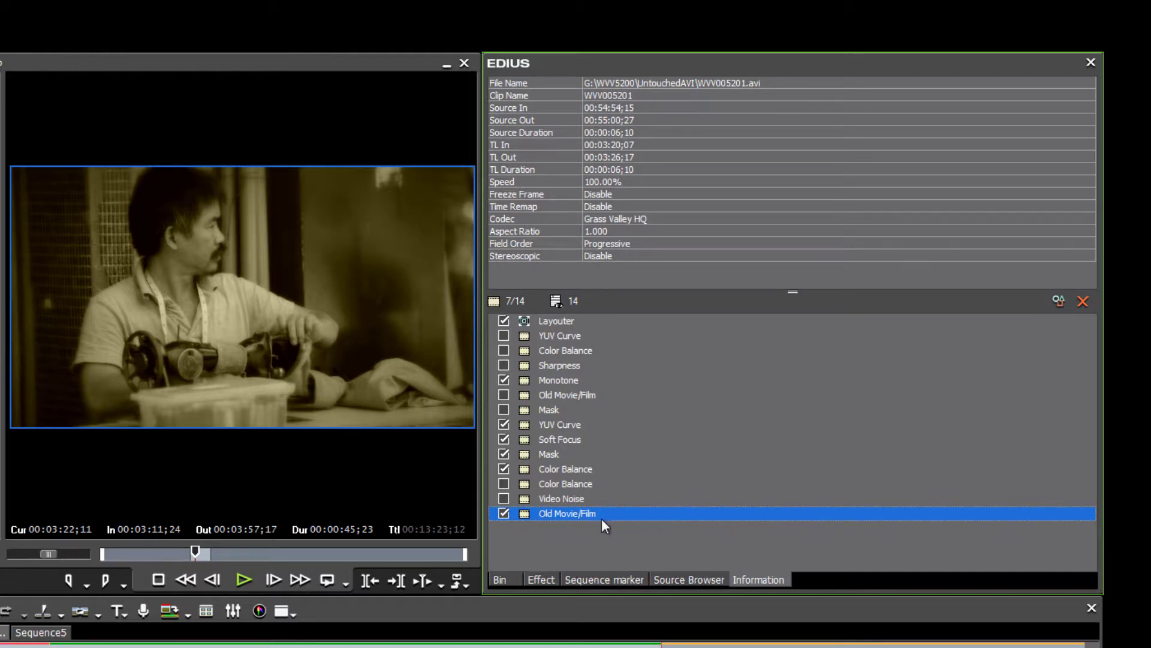
double_click(567, 514)
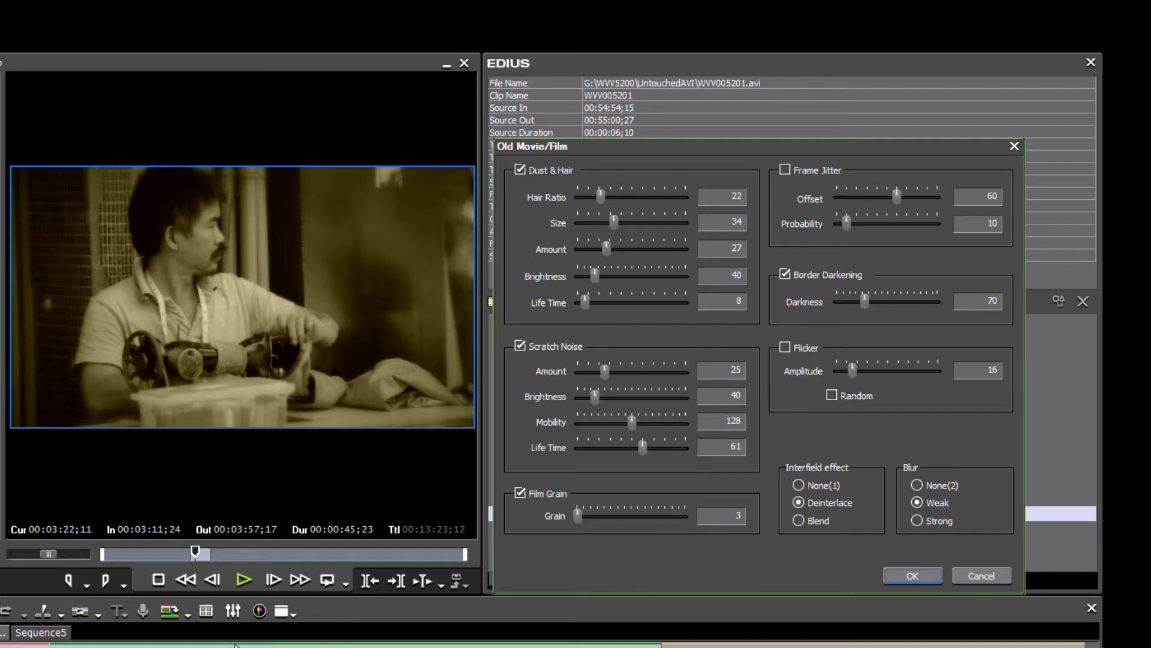
left_click(913, 576)
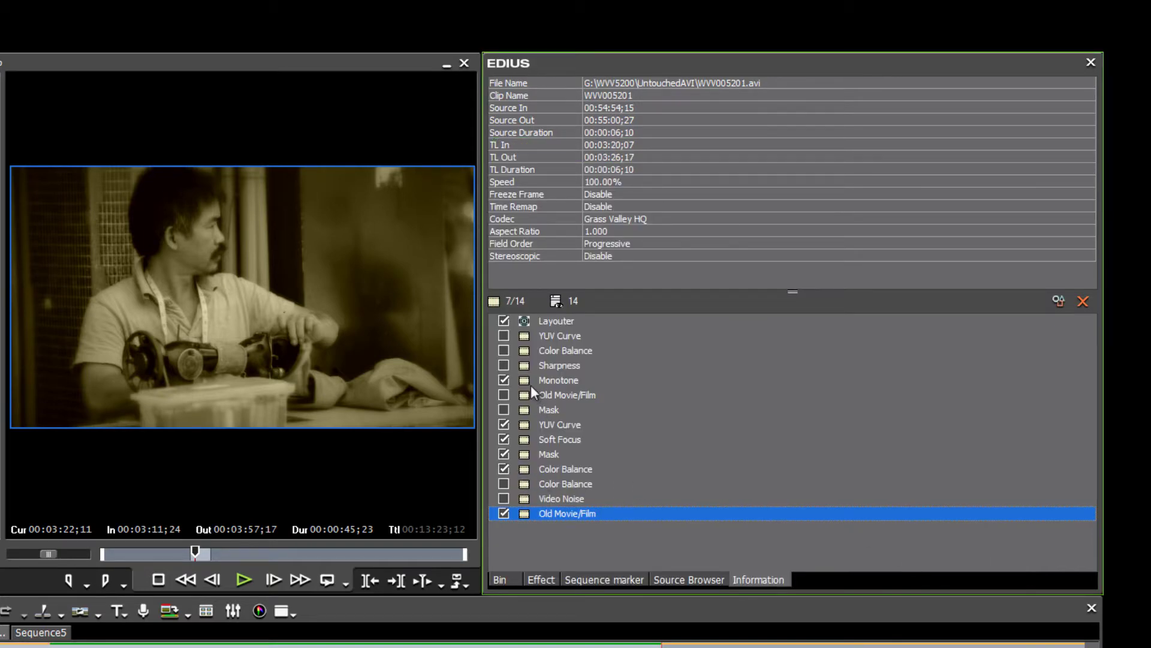
Step: Temporarily disable the Monotone filter to view the sewing-machine clip's old-film look in color
left_click(505, 381)
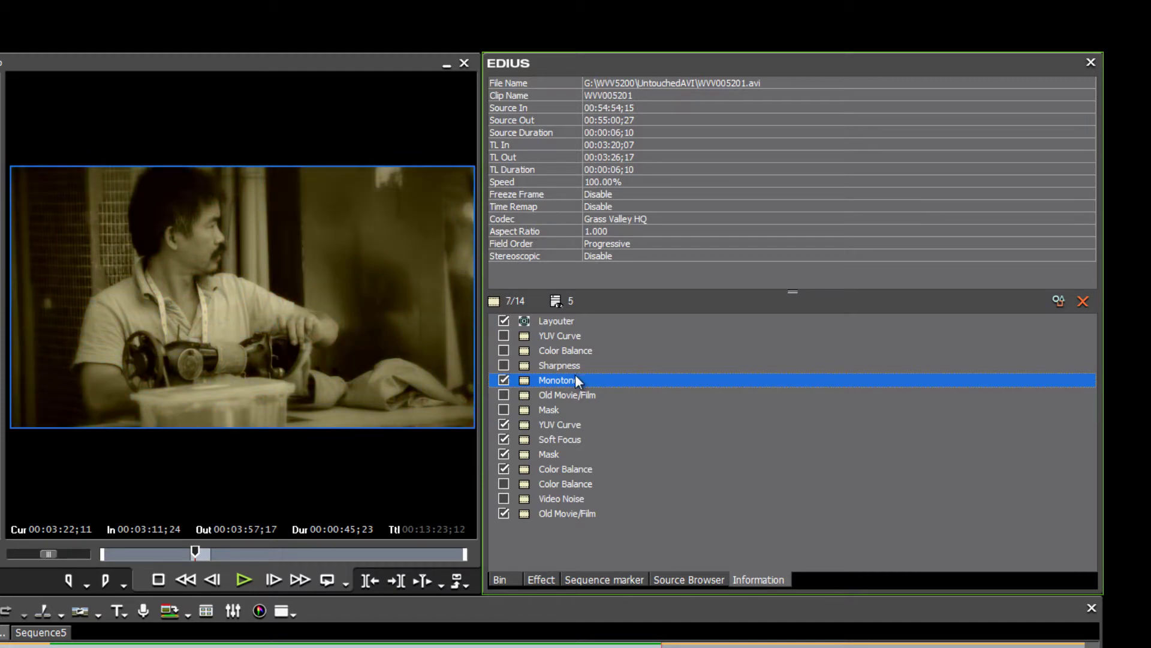
left_click(503, 381)
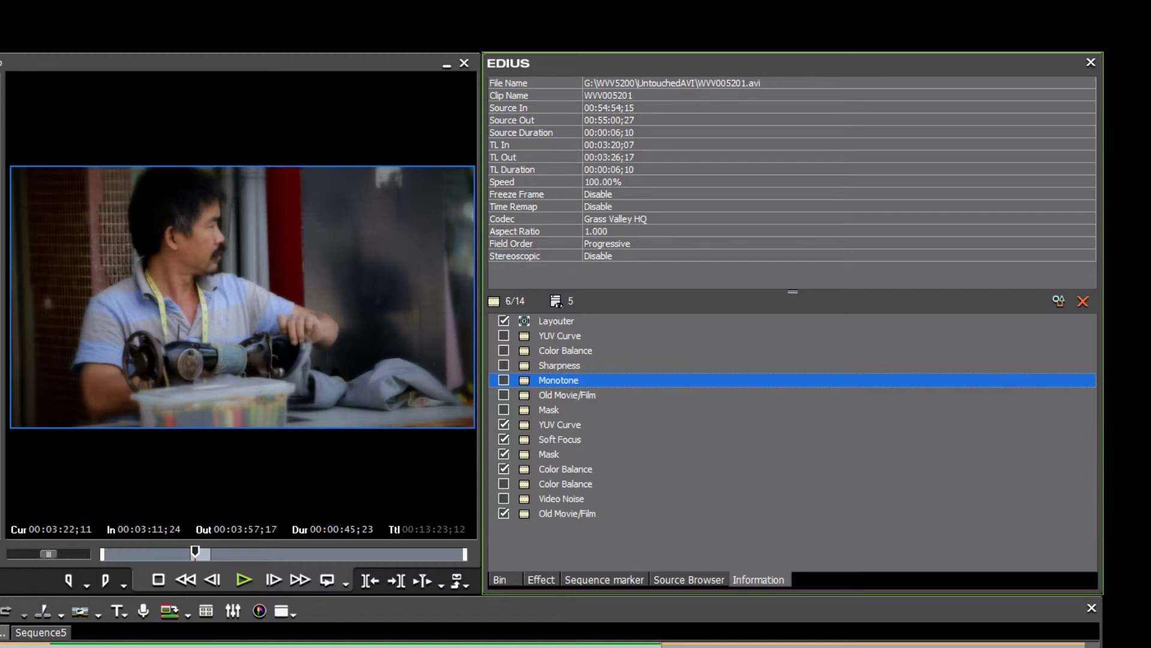
Step: Disable the Monotone filter on the street-market clip and play the clip up to 00:03:28;22
left_click_drag(480, 647, 441, 647)
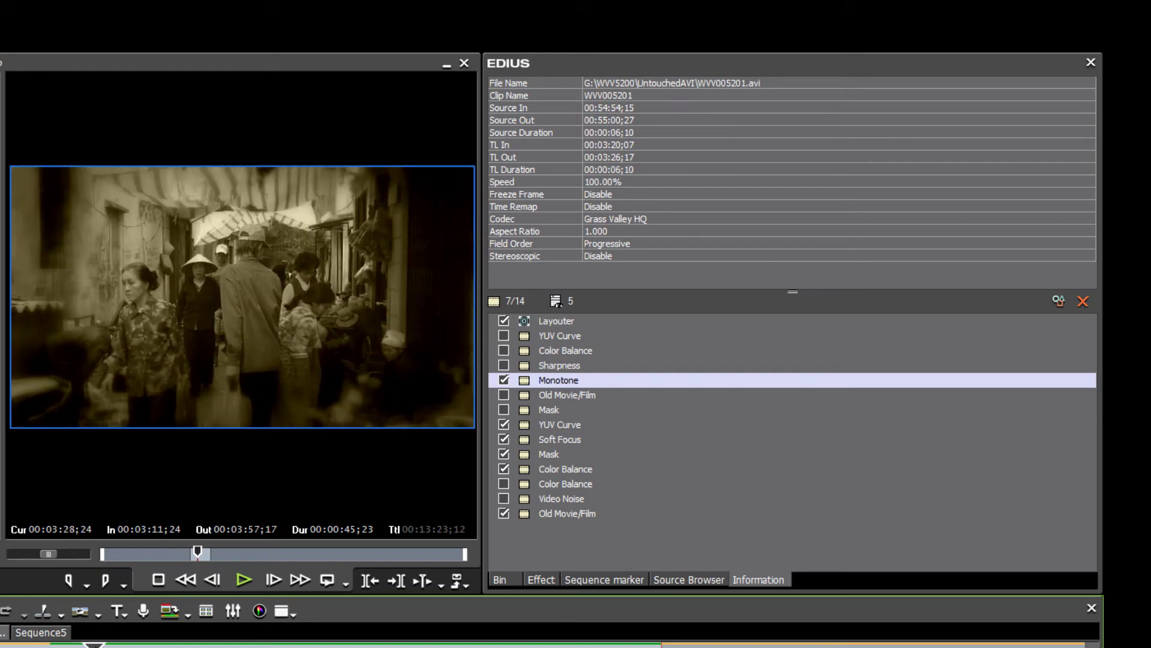
left_click(505, 380)
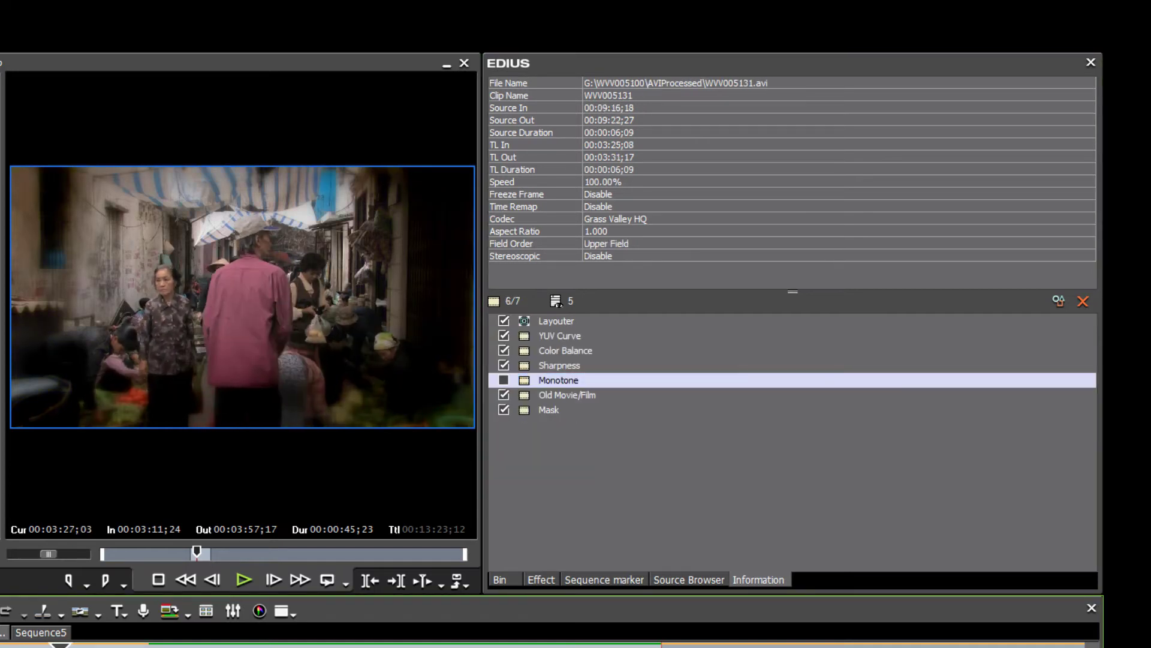
key("space")
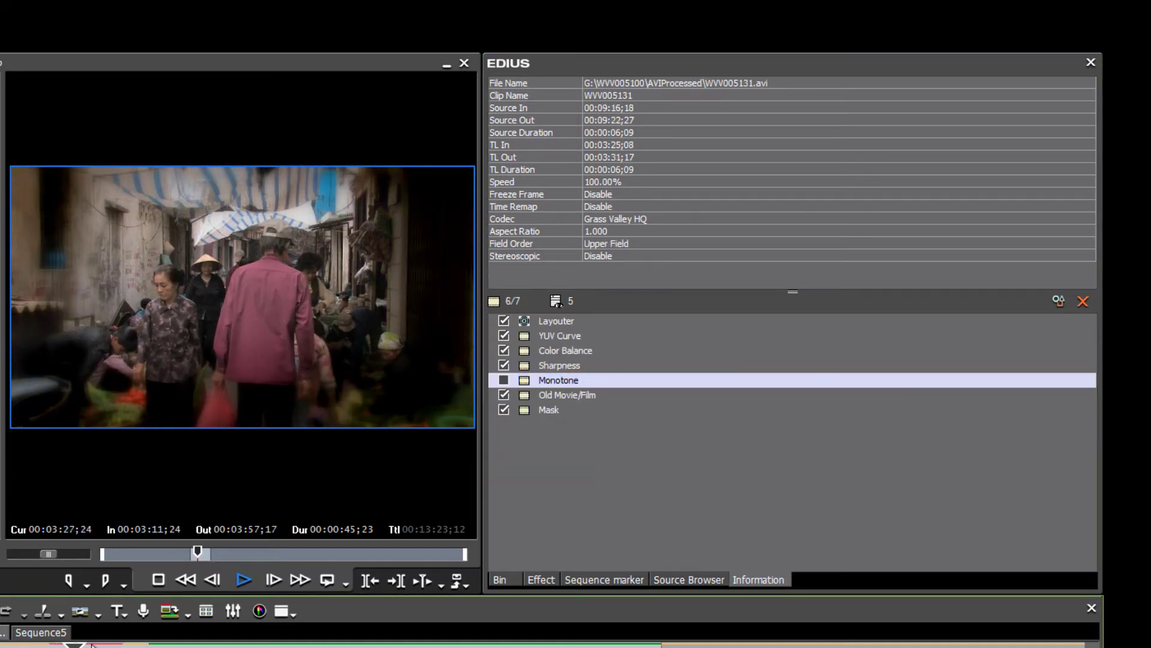
key("space")
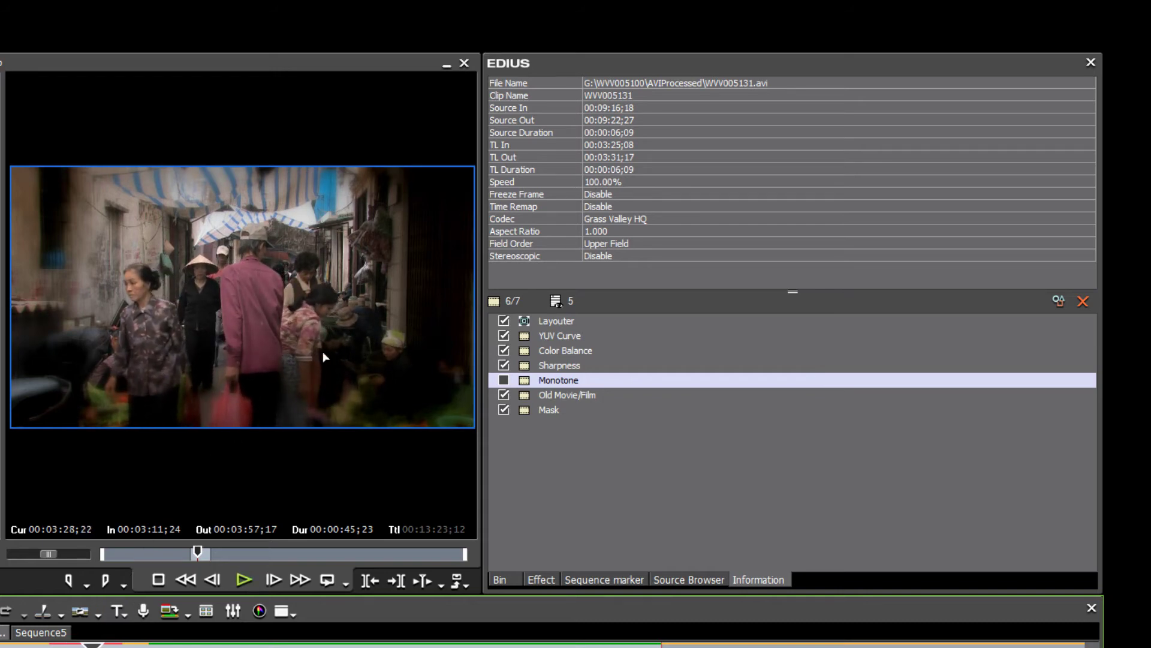
Step: Lower the Chroma further in the street-market clip's Color Balance filter and accept the change
double_click(559, 351)
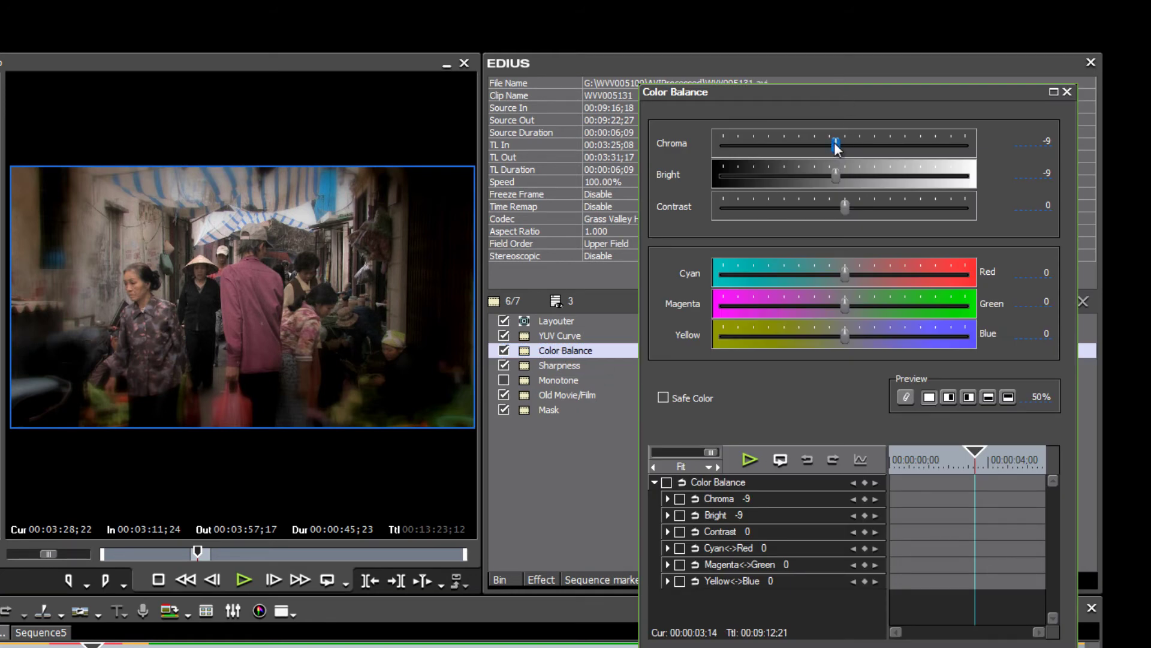
left_click_drag(836, 144, 800, 149)
key("Return")
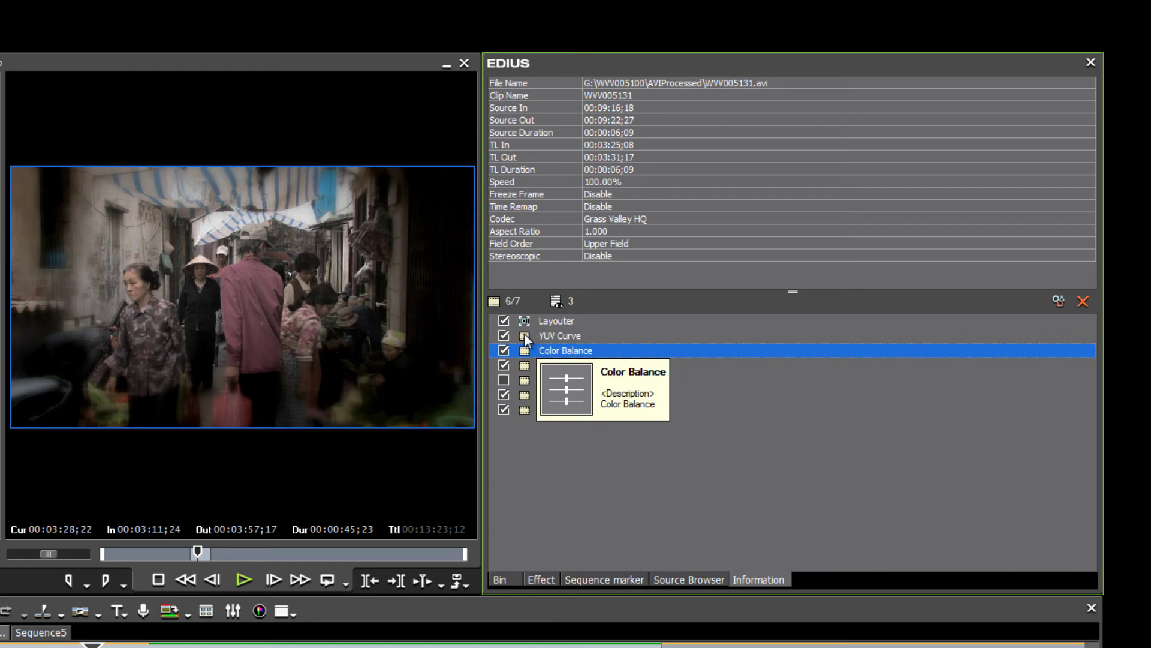
Step: Select the YUV Curve, Color Balance, Sharpness, Old Movie/Film and Mask filters together and view the options for saving them as a user preset
left_click(548, 335)
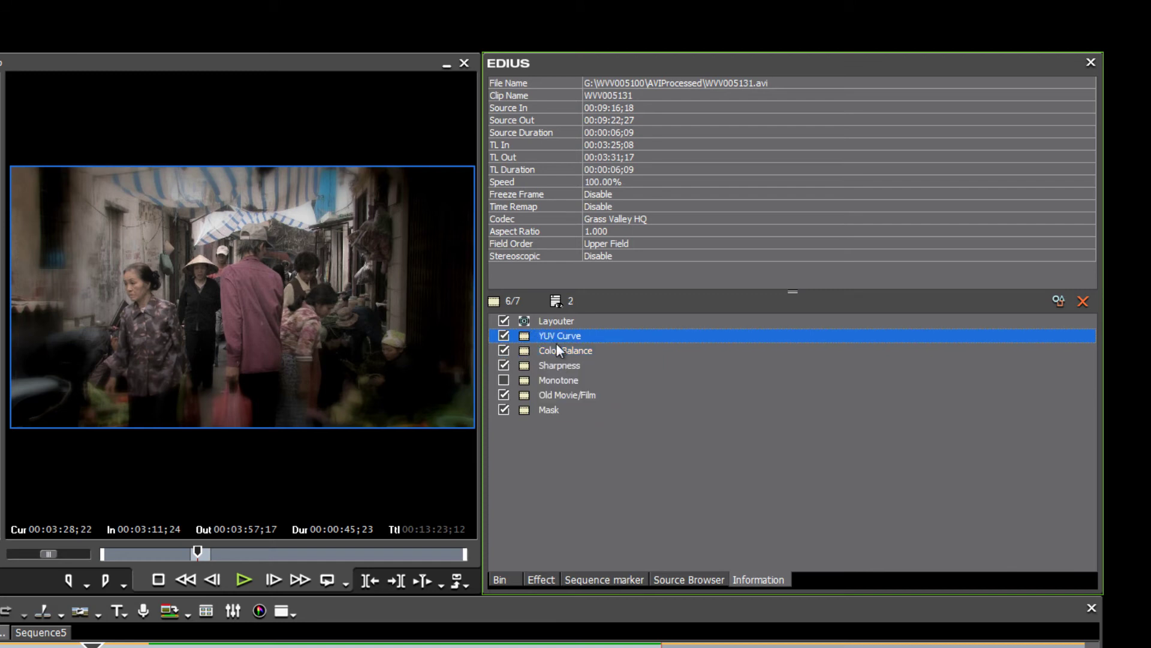
left_click(564, 352, "ctrl")
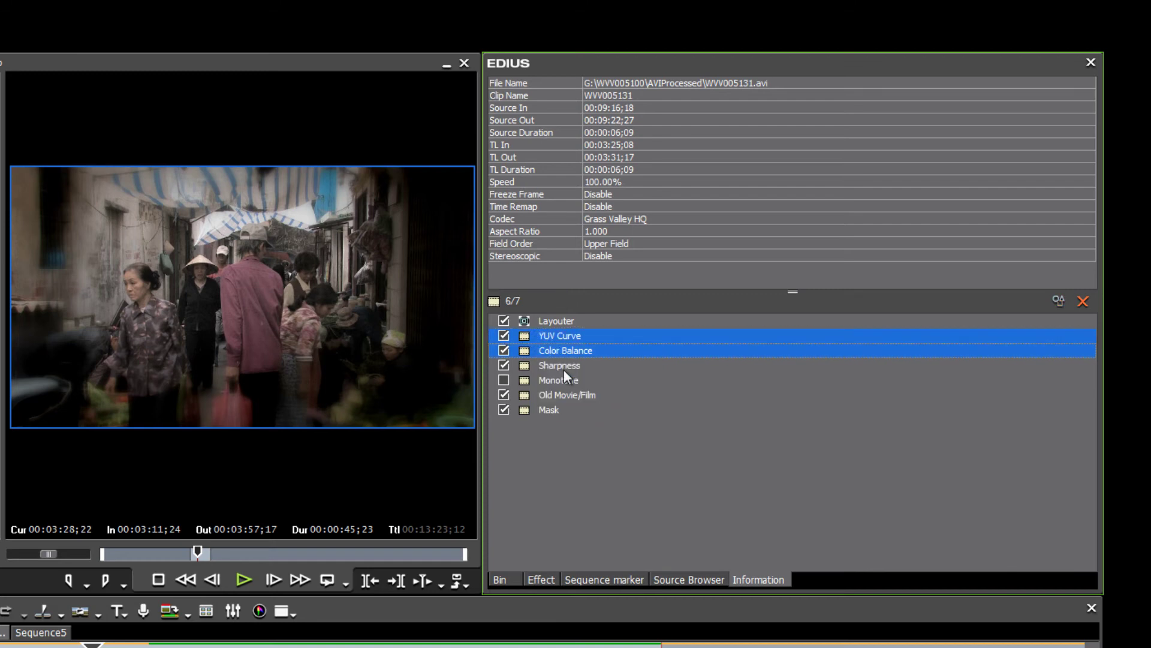
left_click(560, 365, "ctrl")
left_click(546, 410, "ctrl")
left_click(535, 396, "ctrl")
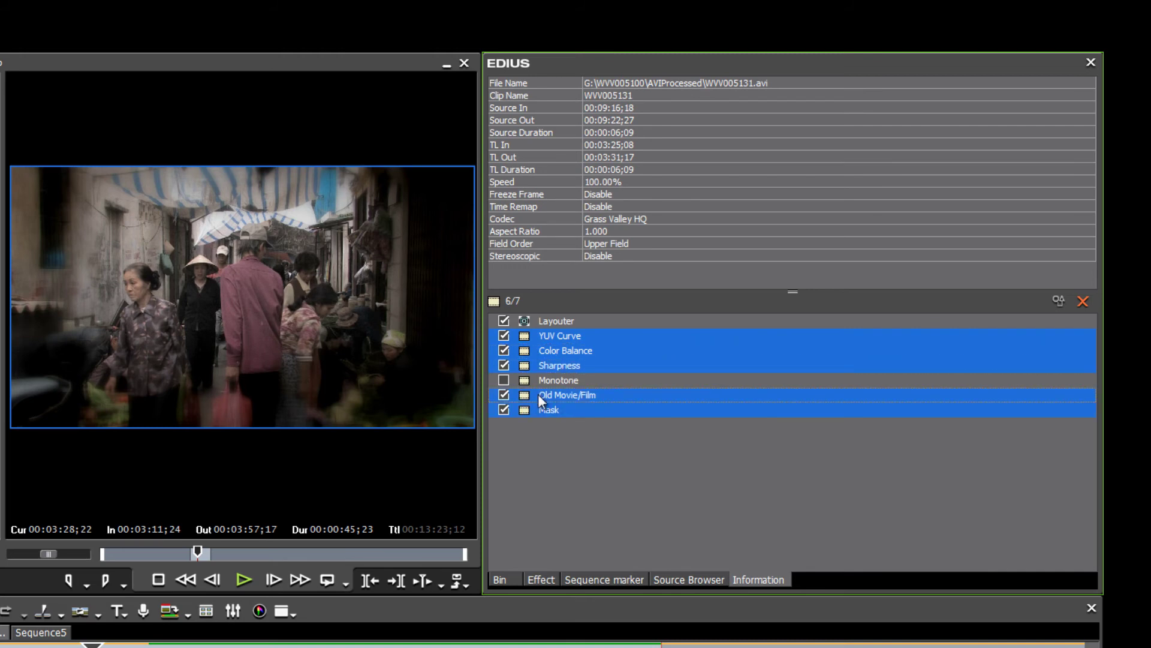
right_click(548, 396)
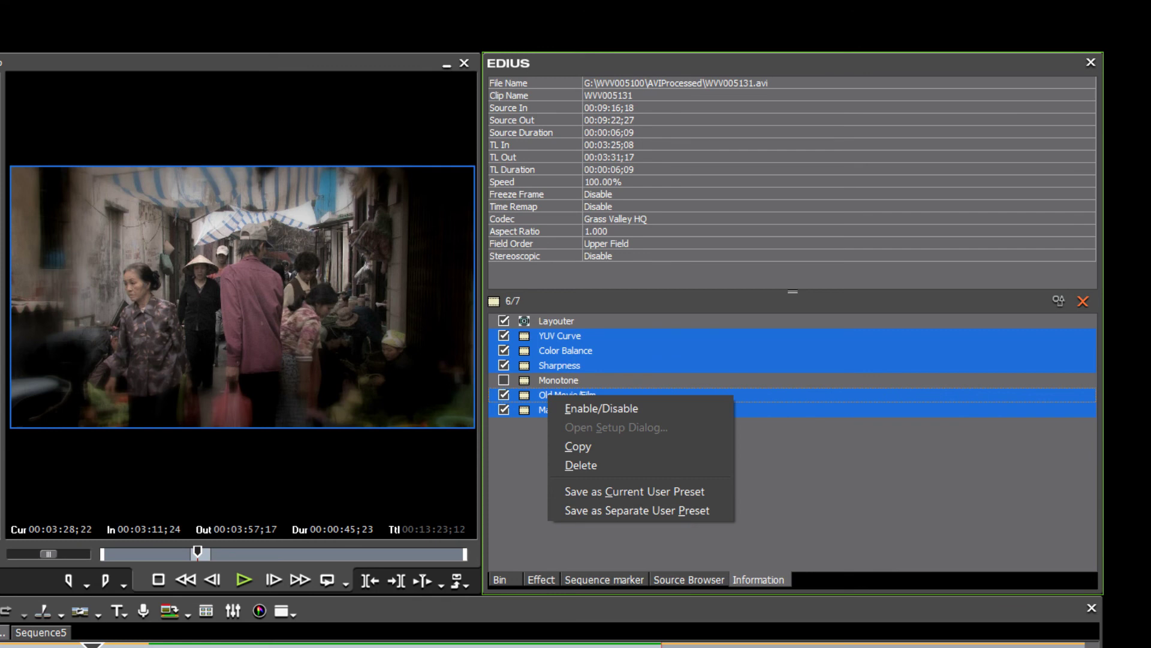
left_click(865, 485)
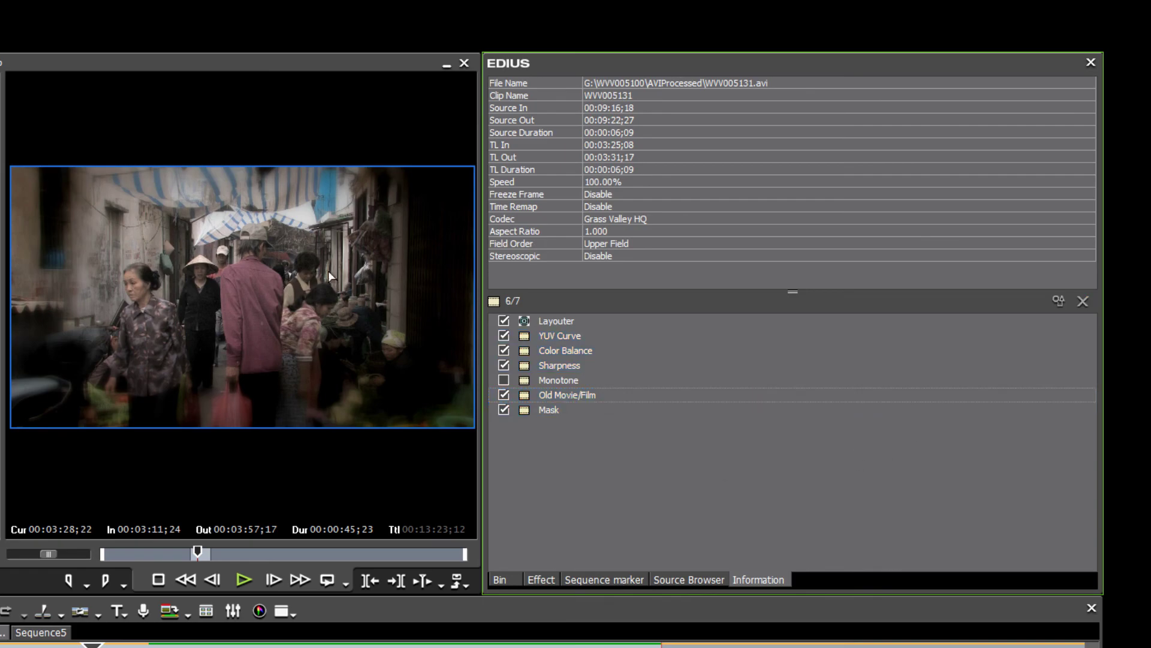